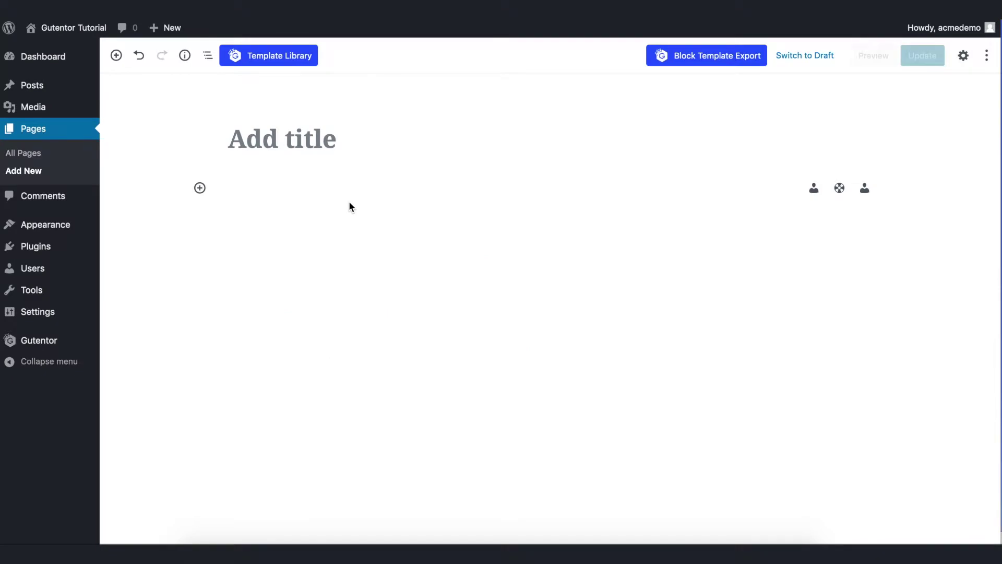
Step: Filter the Gutentor template library to Restaurant Menu and insert the Our Pricing block
click(300, 61)
scroll(130, 271, down, 10)
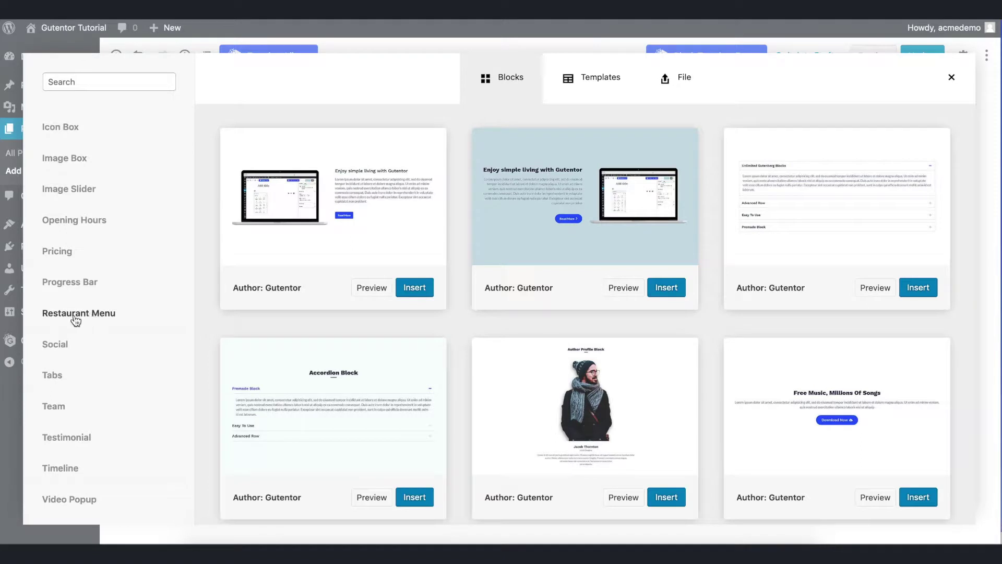
click(77, 318)
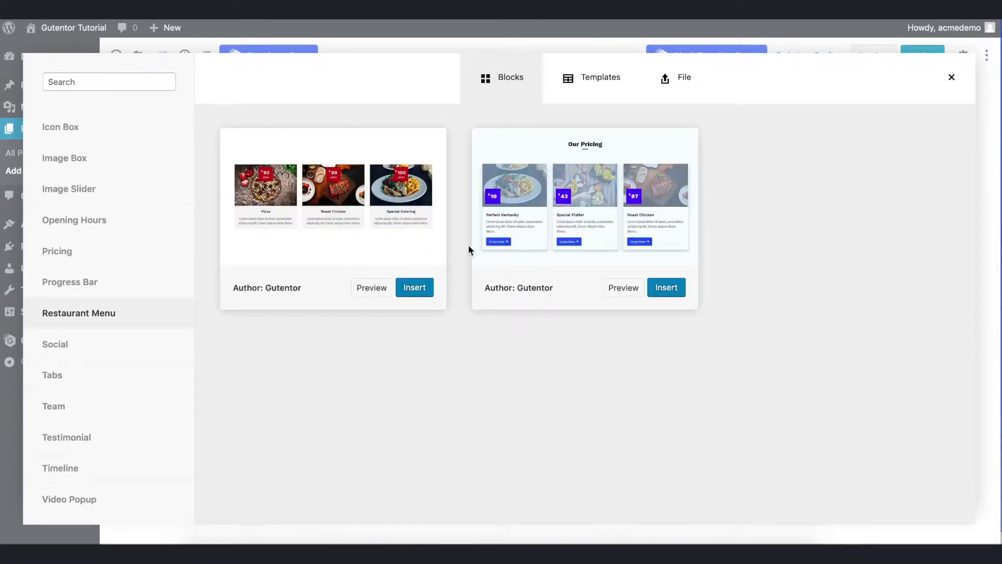
click(622, 288)
click(665, 295)
Step: Update the page with the new pricing block and check it on the live site
scroll(889, 84, up, 2)
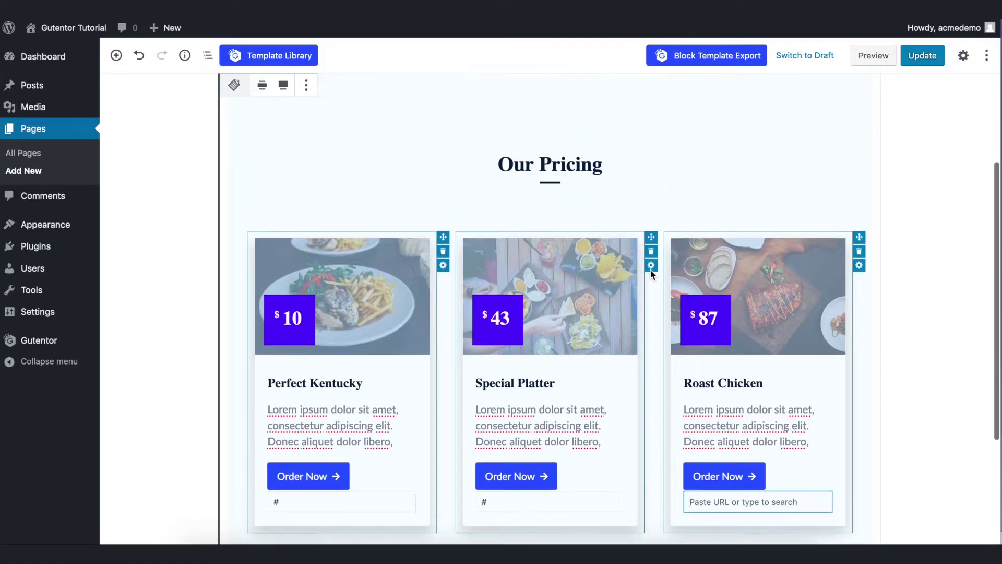
click(921, 56)
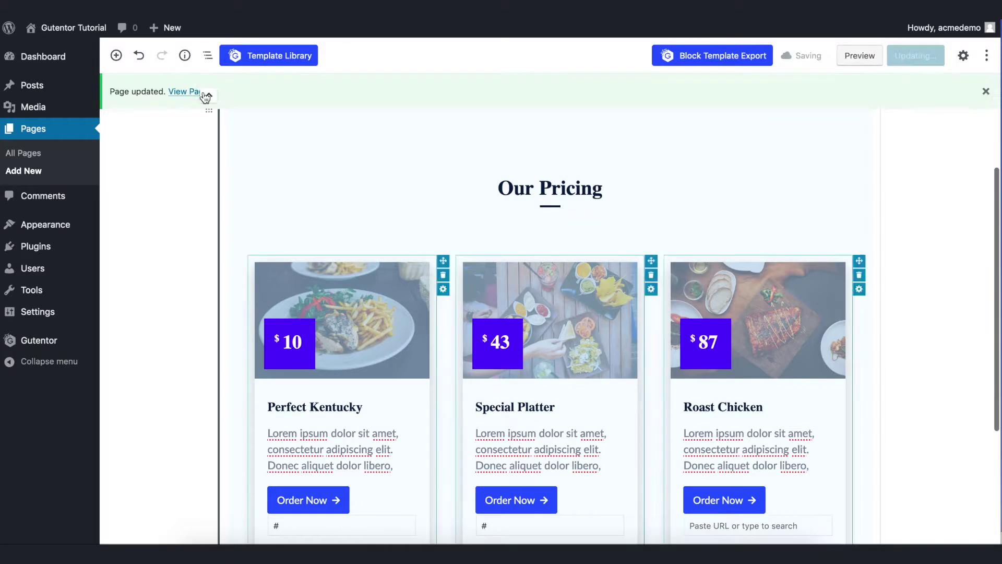
click(195, 92)
scroll(523, 218, down, 2)
scroll(524, 219, up, 3)
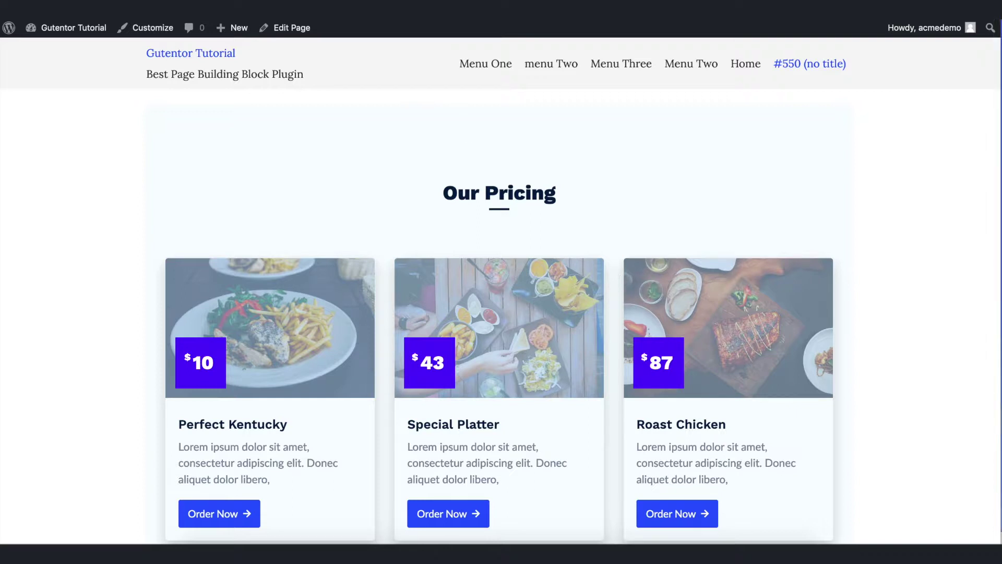
key(ctrl+w)
Step: Select the pricing section block and show its block settings
scroll(634, 261, down, 1)
click(633, 261)
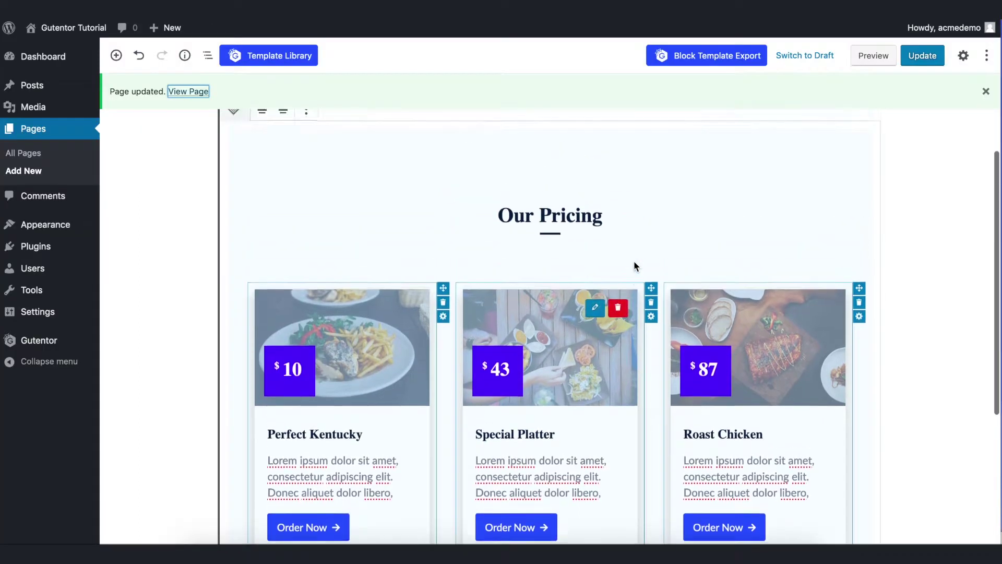
click(963, 56)
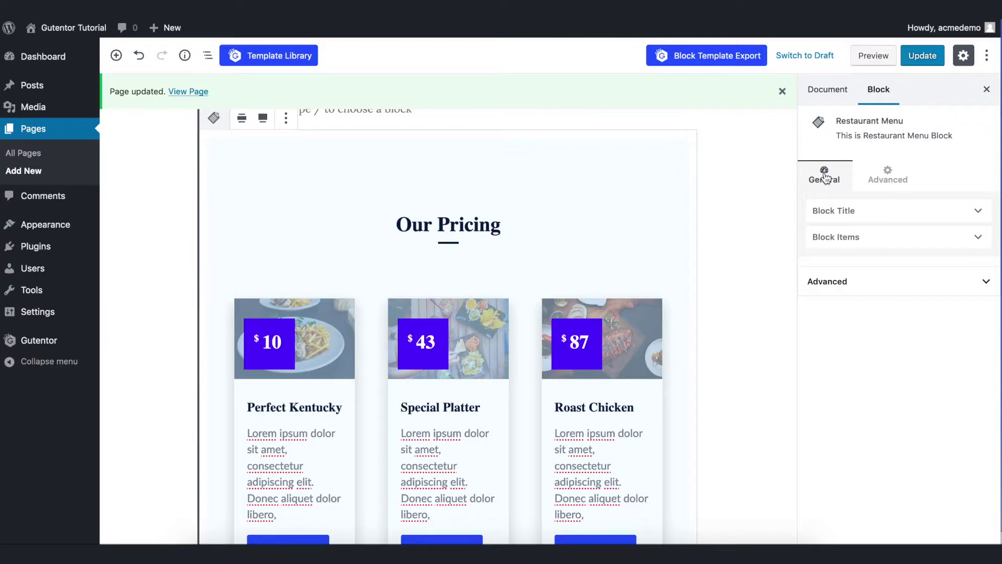
Step: Keep the block title shown and rename the heading to 'Pricing Table'
click(832, 212)
click(832, 211)
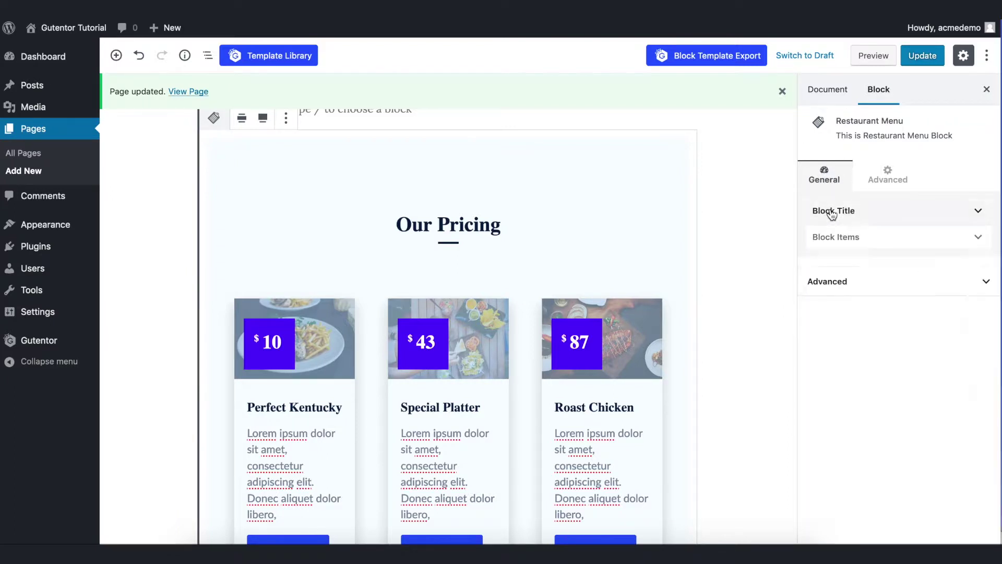
click(846, 238)
click(846, 238)
click(852, 214)
click(829, 238)
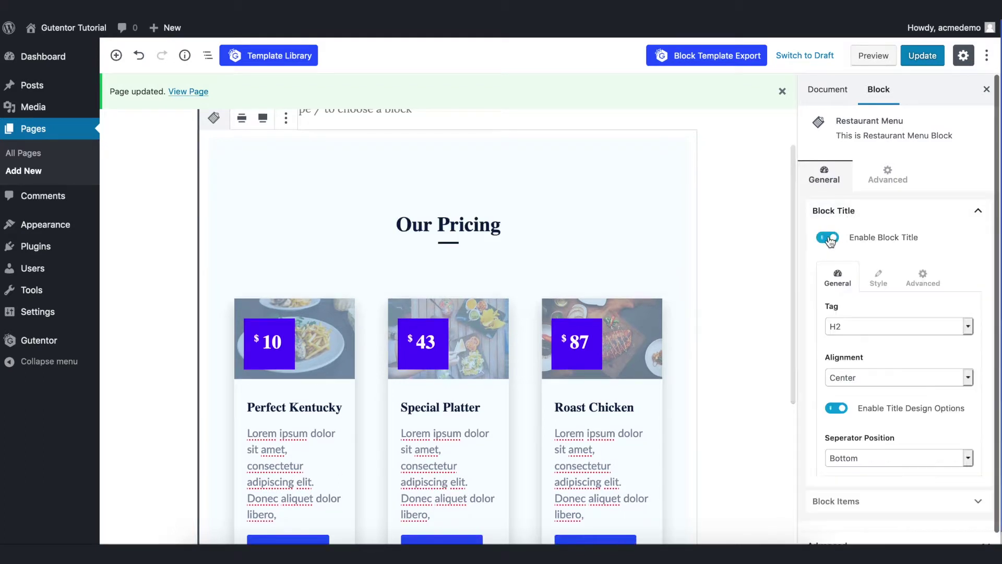
click(829, 238)
click(829, 239)
triple_click(487, 226)
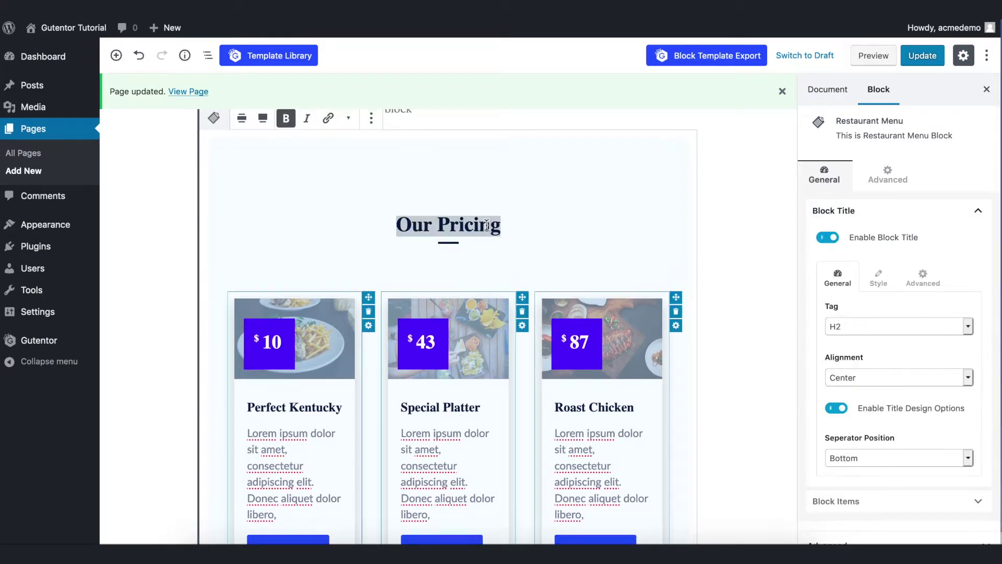
text(Pricing Table)
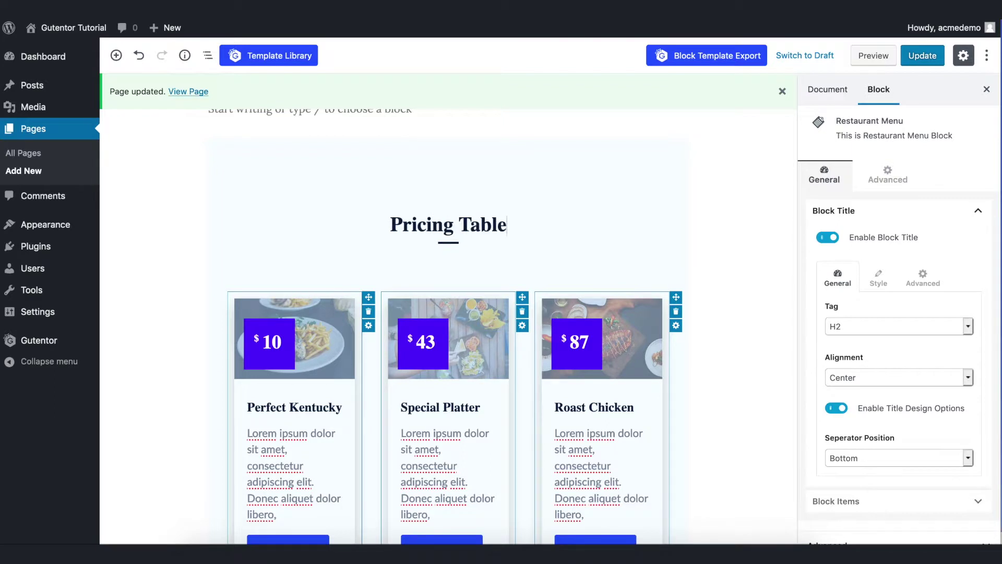
Step: Keep the title as an H2 heading after trying H3
click(866, 325)
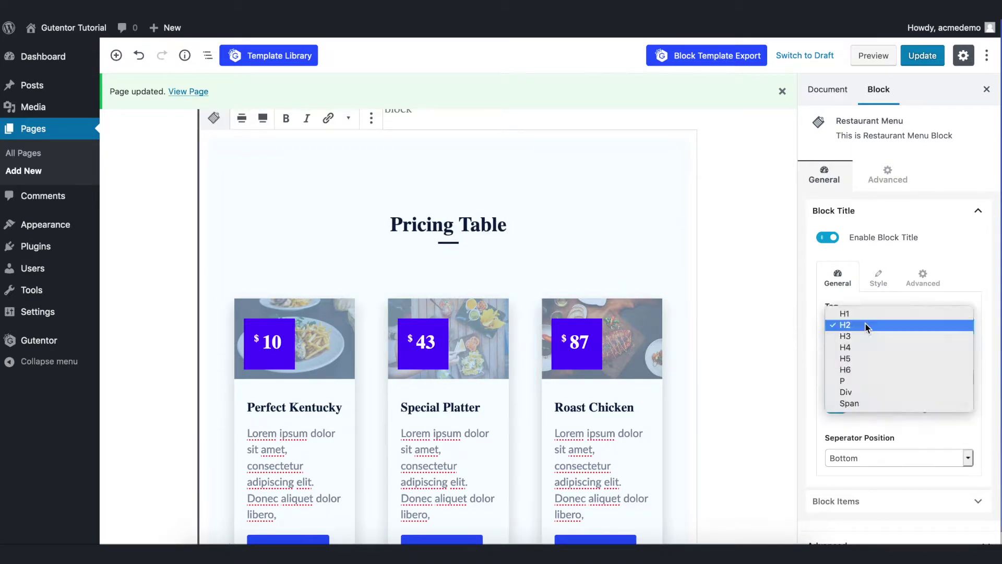
click(869, 335)
click(869, 323)
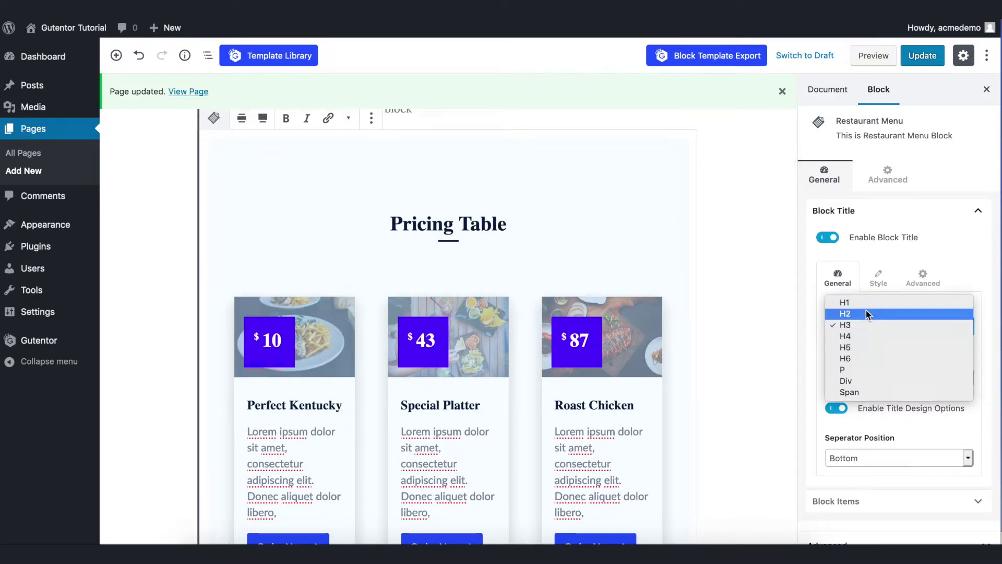
click(867, 314)
Step: Centre the Pricing Table title after trying right and left alignment
click(870, 375)
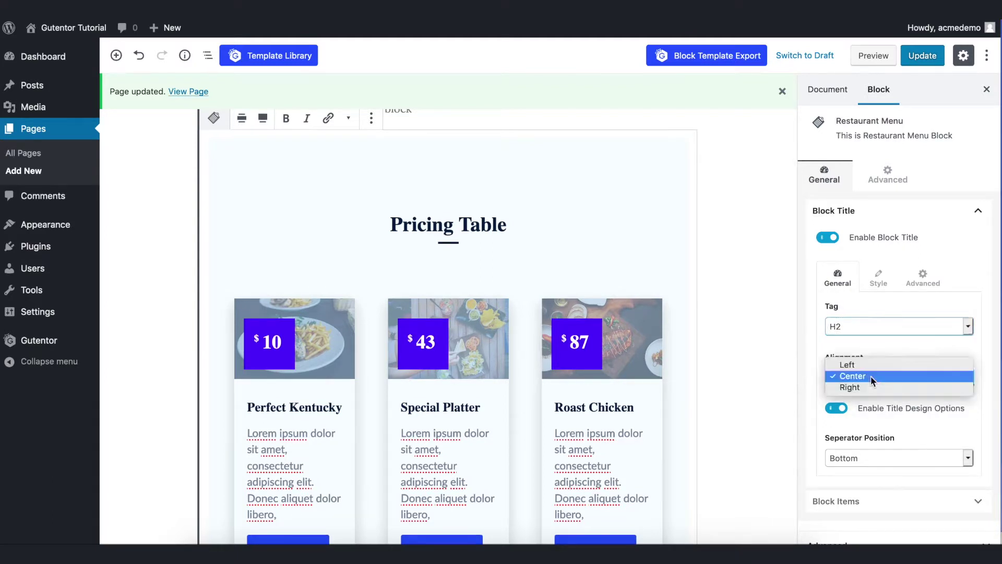
click(874, 388)
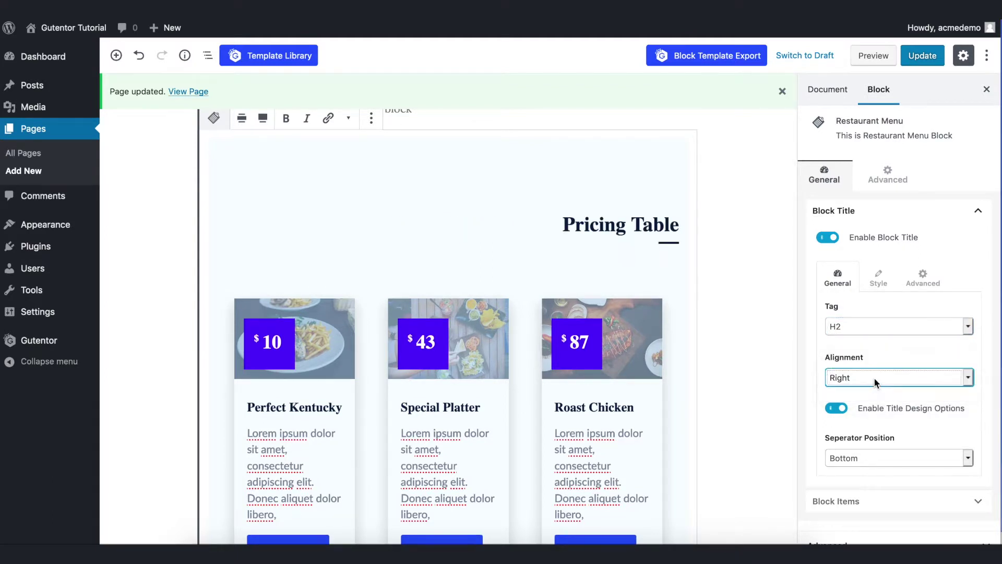
click(875, 381)
click(865, 357)
click(869, 376)
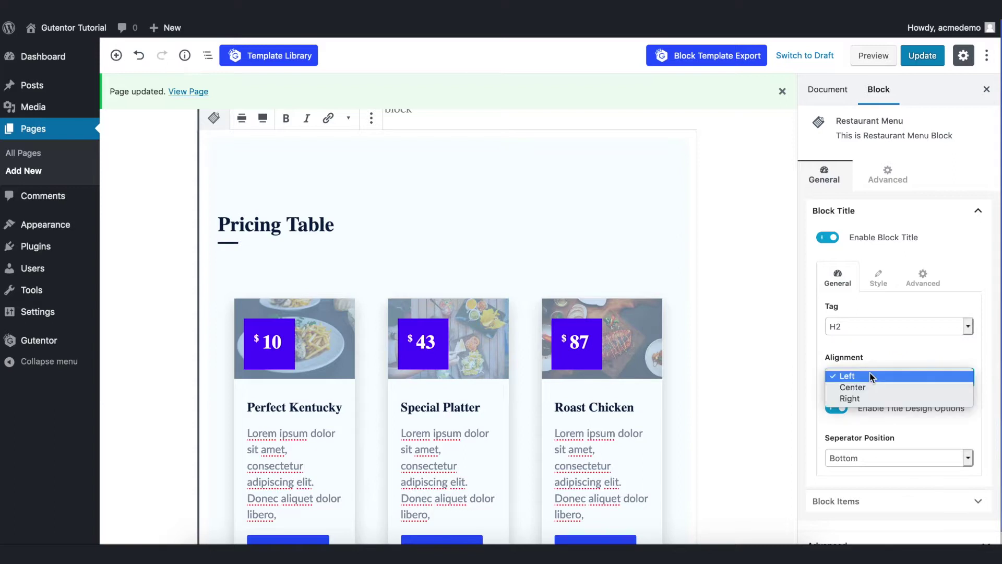
click(872, 386)
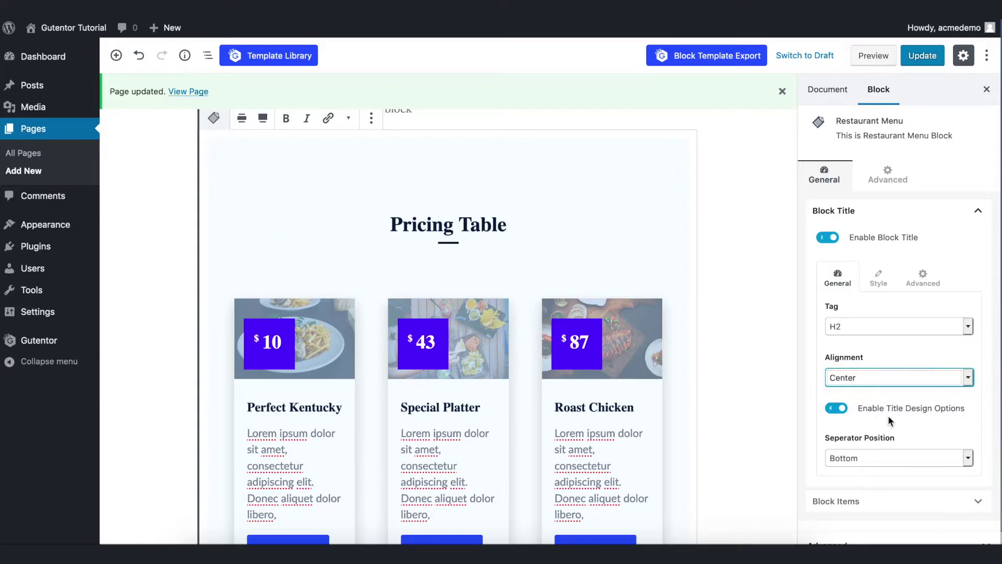
Step: Remove the underline beneath the Pricing Table title and colour it blue #1c8ecc
click(836, 409)
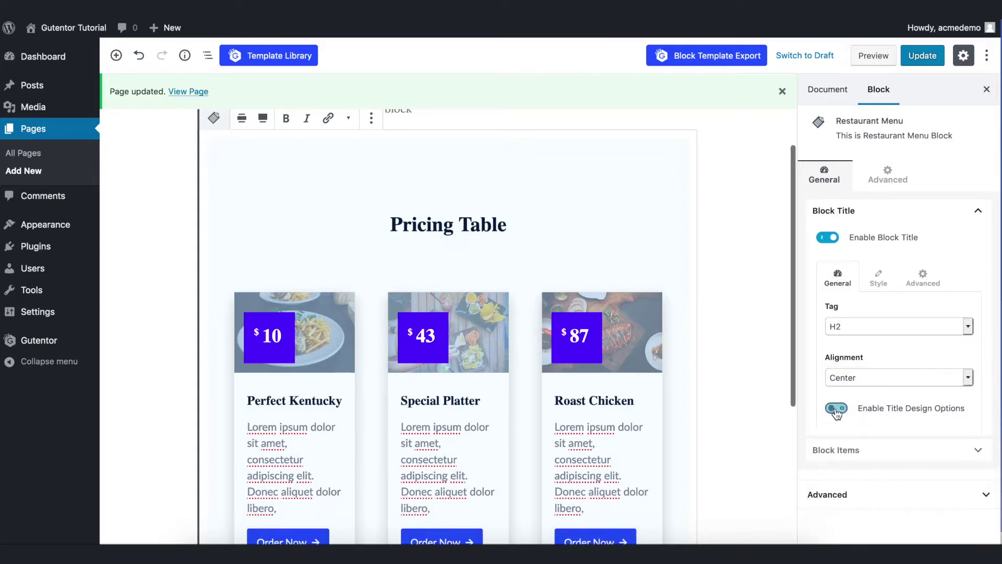
click(837, 408)
click(836, 408)
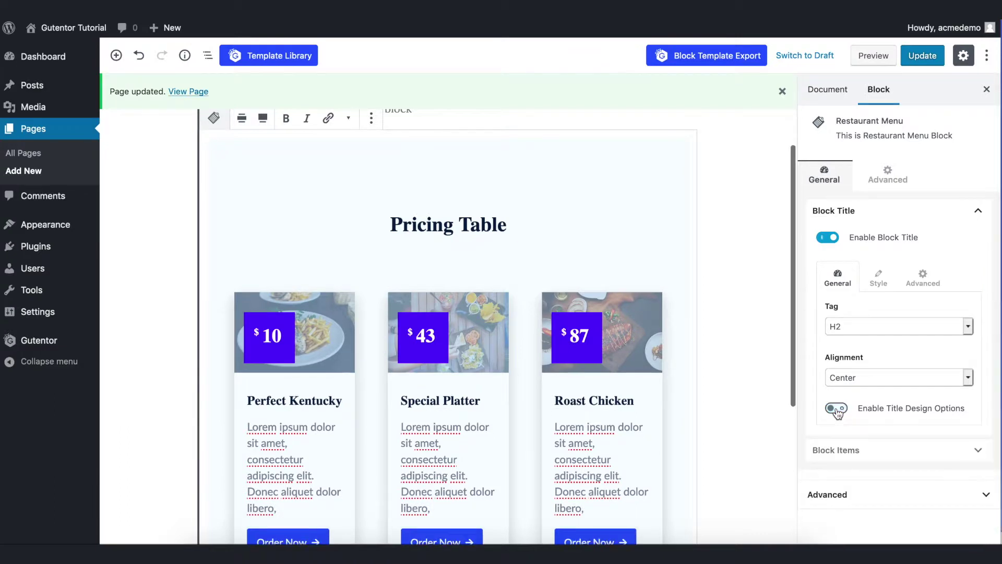
click(880, 280)
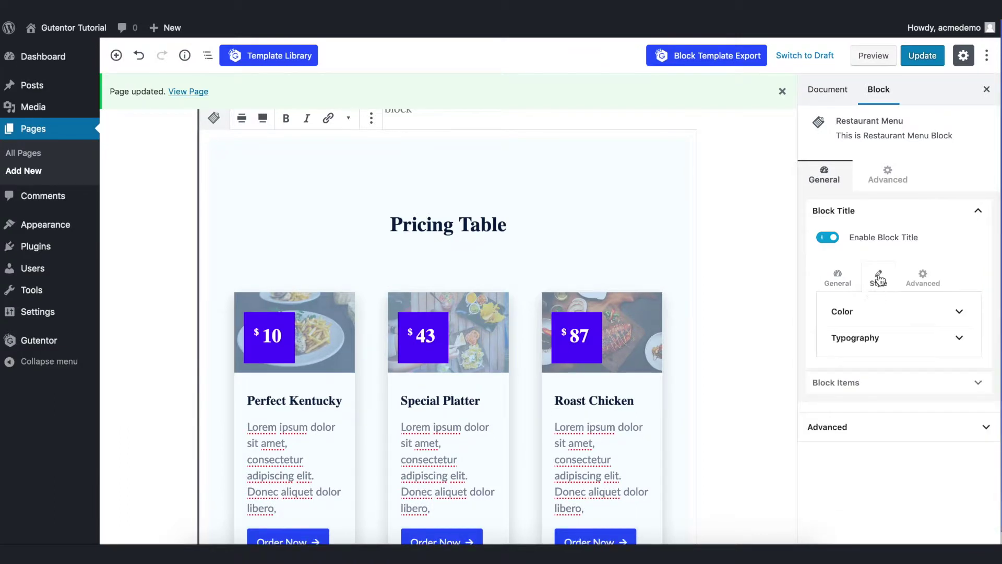
click(879, 312)
drag(934, 389, 944, 376)
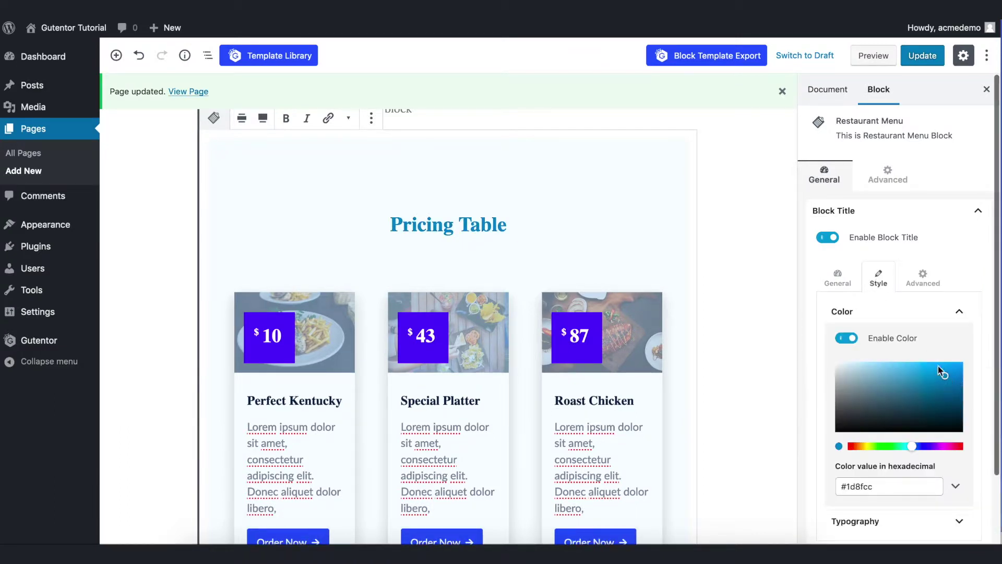
Step: Switch the dish cards to another template layout under Block Items
click(977, 212)
click(934, 231)
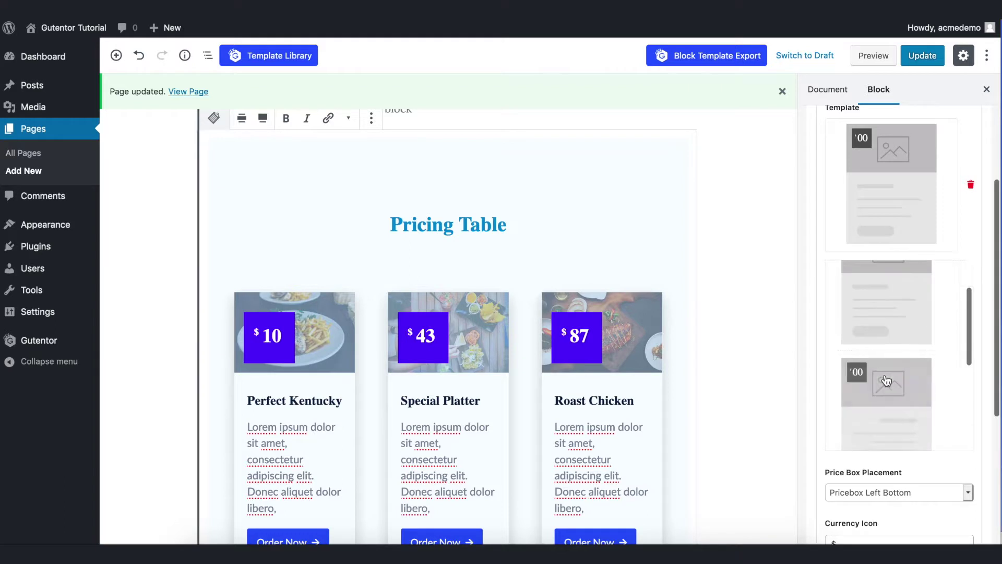
click(887, 355)
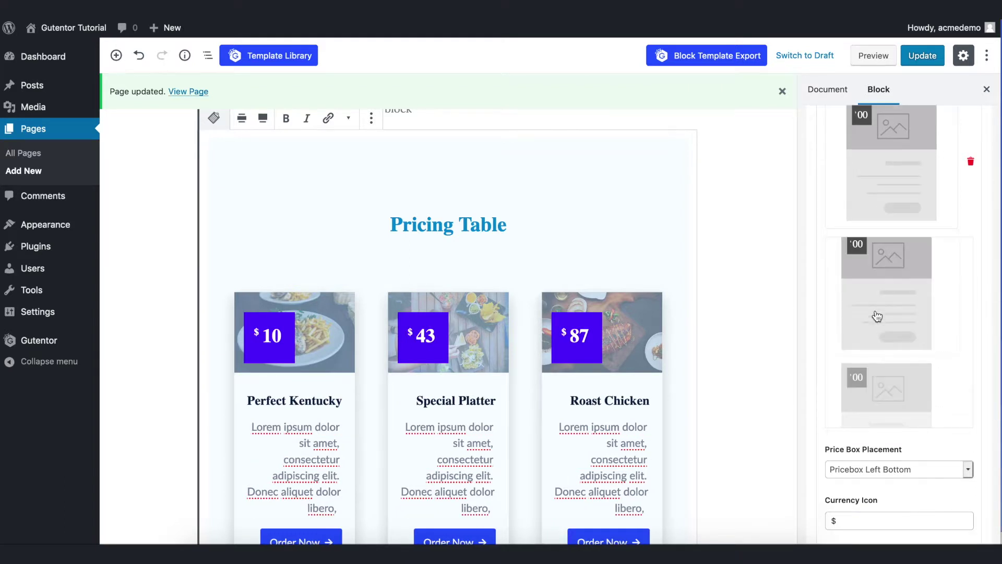
Step: Place the price boxes at the top left after trying the other corners
scroll(877, 316, down, 5)
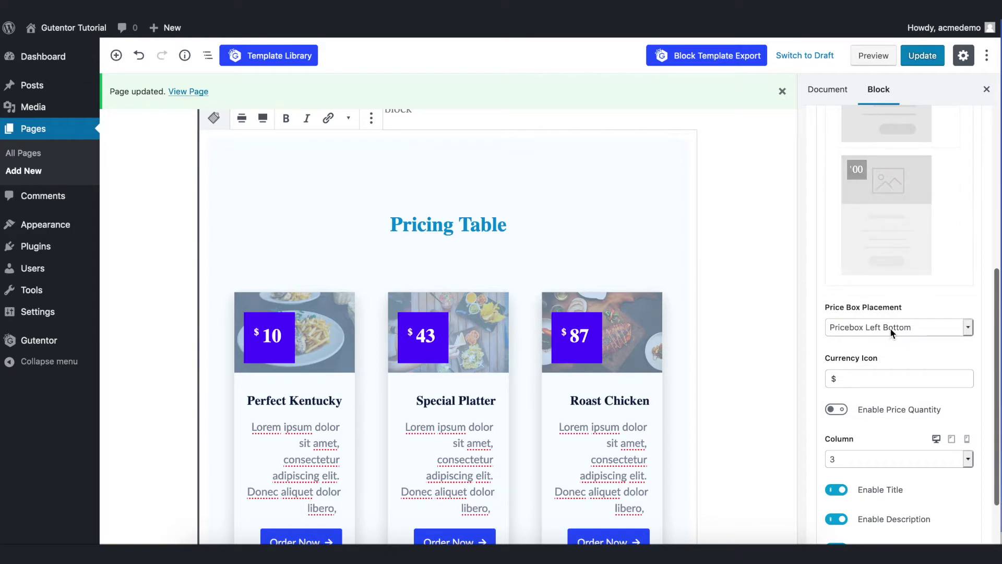
click(888, 329)
click(902, 315)
click(903, 324)
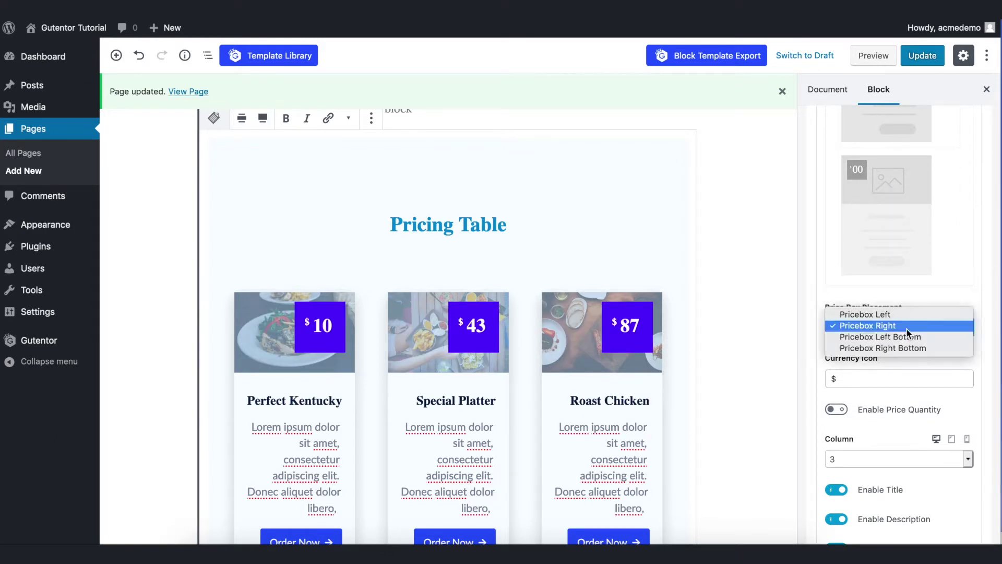
click(907, 332)
click(906, 328)
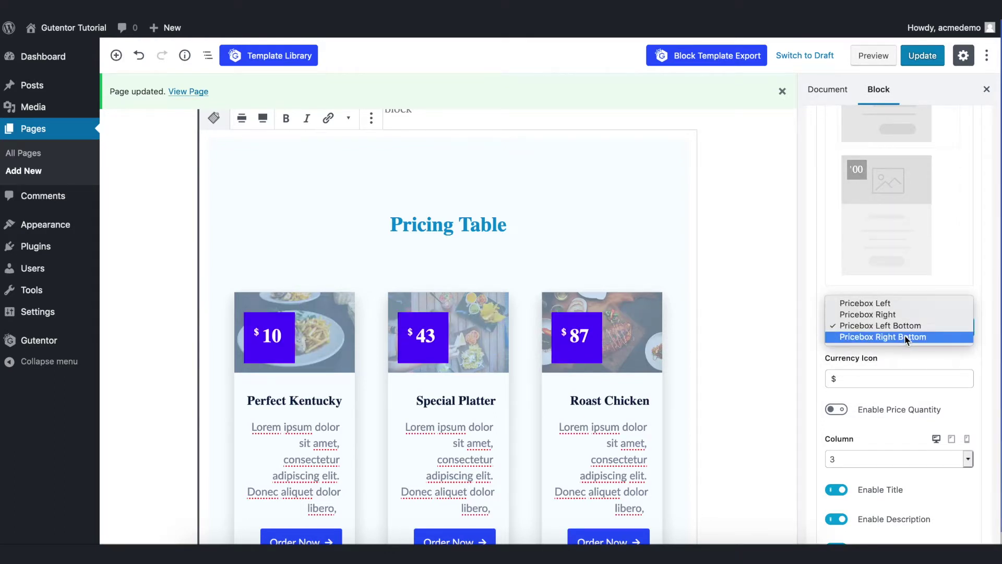
click(904, 336)
click(903, 328)
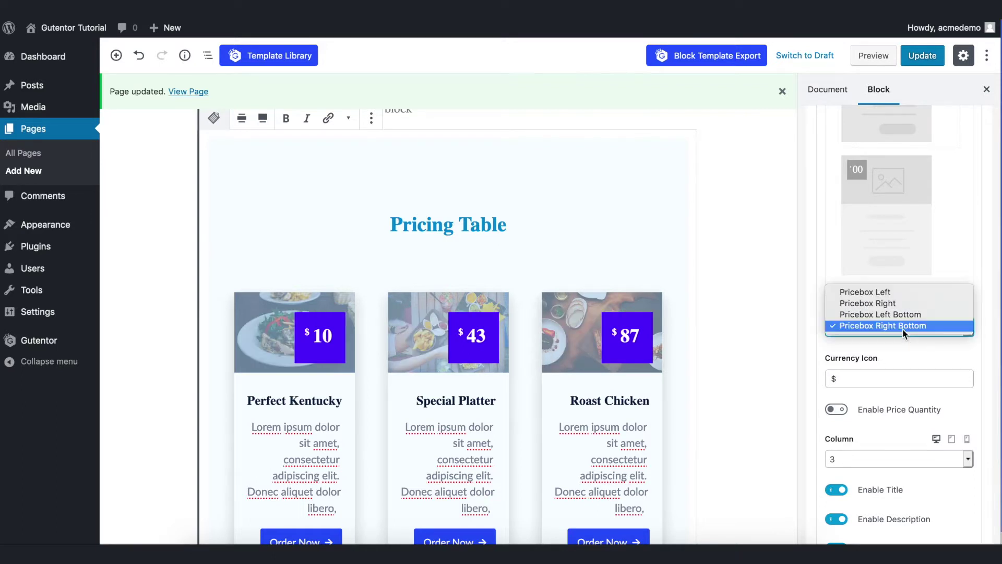
click(893, 295)
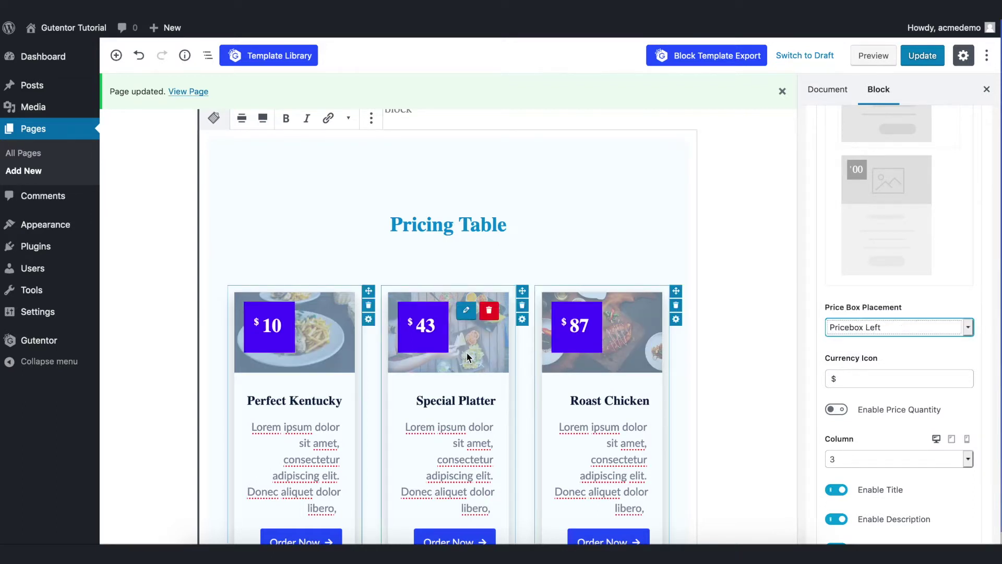
Step: Set the price currency symbol to '$' after trying 'R'
click(850, 379)
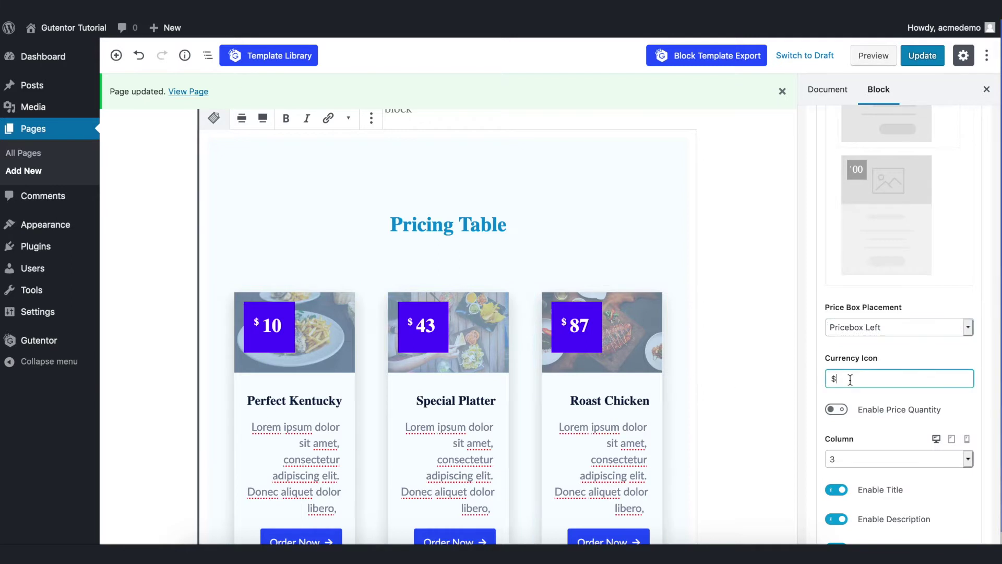
key(BackSpace)
text(R)
key(BackSpace)
key(BackSpace)
text($)
Step: Leave the per-plate price quantity hidden after trying it on
scroll(888, 376, down, 1)
click(836, 377)
click(836, 376)
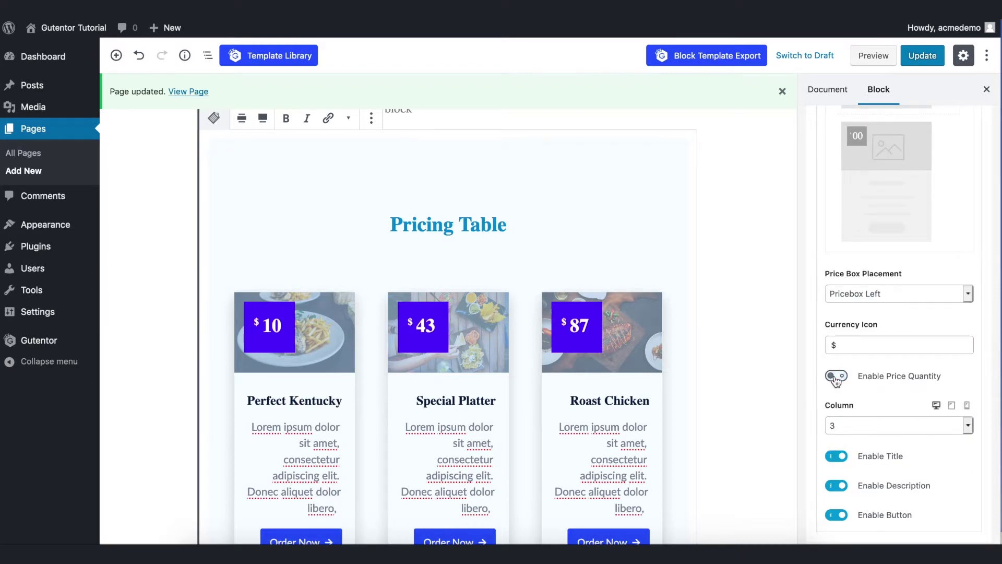
click(837, 377)
click(838, 377)
Step: Lay the cards out in three columns with item titles shown, then select the middle card
scroll(862, 385, down, 1)
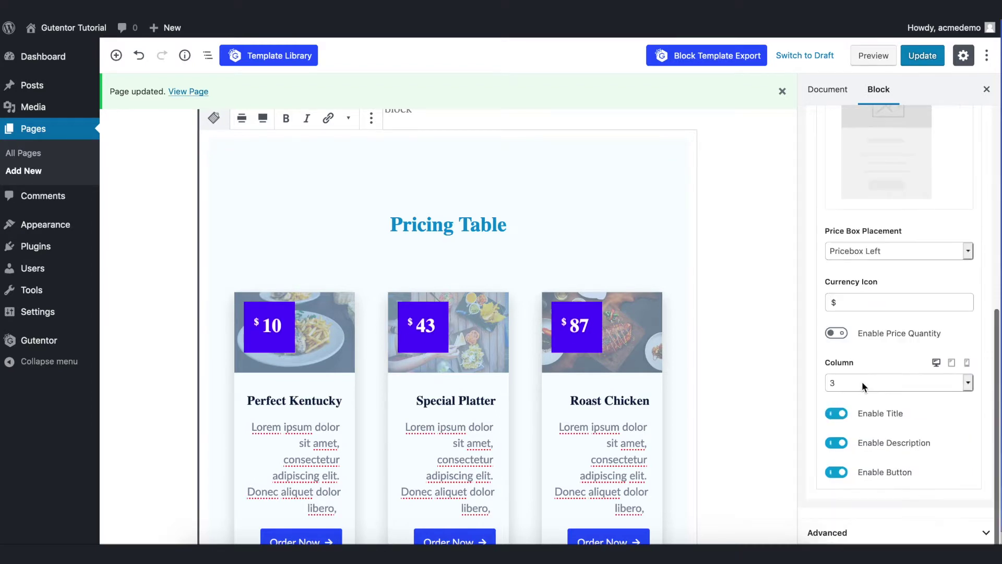
click(862, 385)
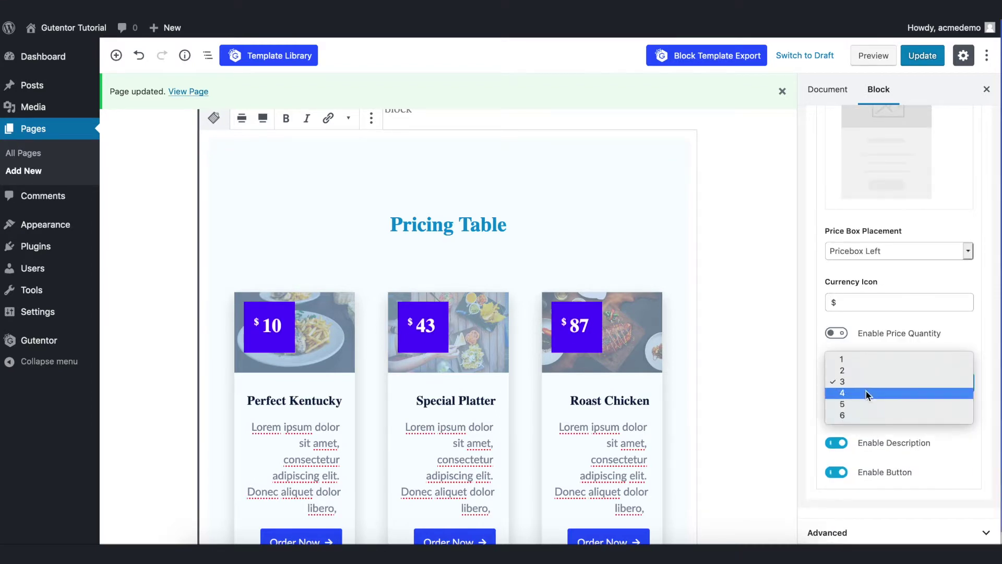
click(867, 392)
click(866, 385)
click(866, 373)
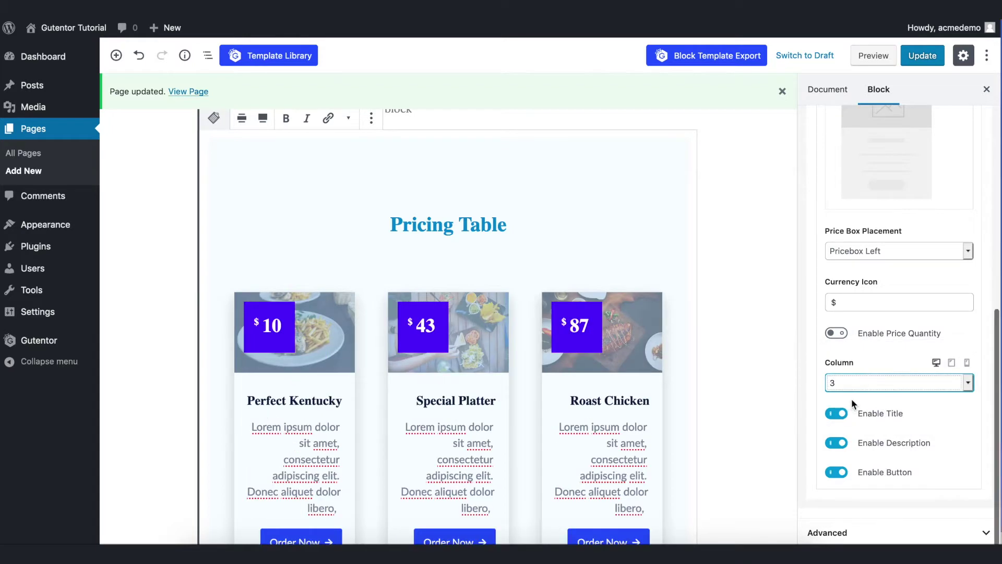
click(836, 413)
click(836, 413)
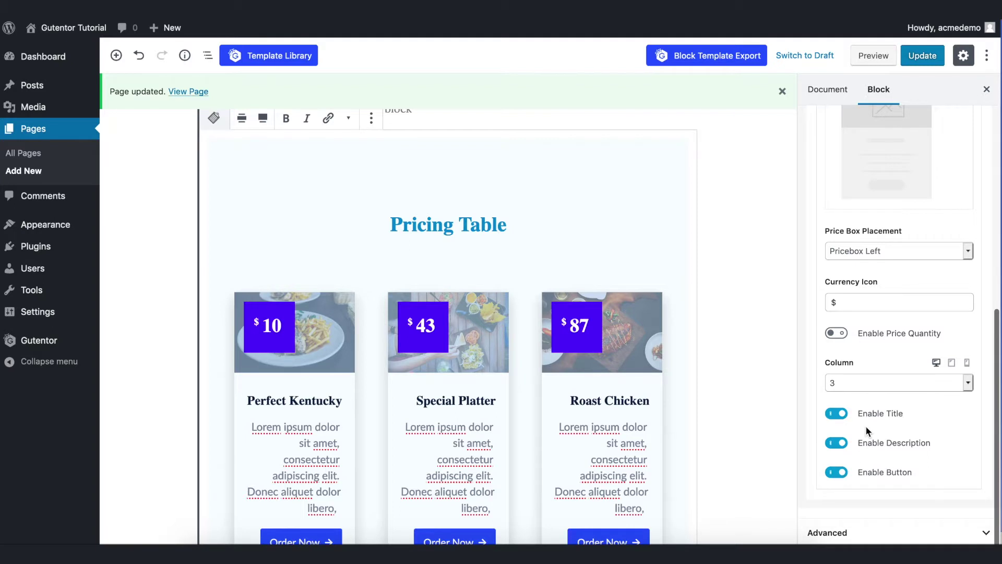
click(401, 284)
Step: Replace the first card photo with the Corn image and the second with the pancake photo
mouse_move(315, 236)
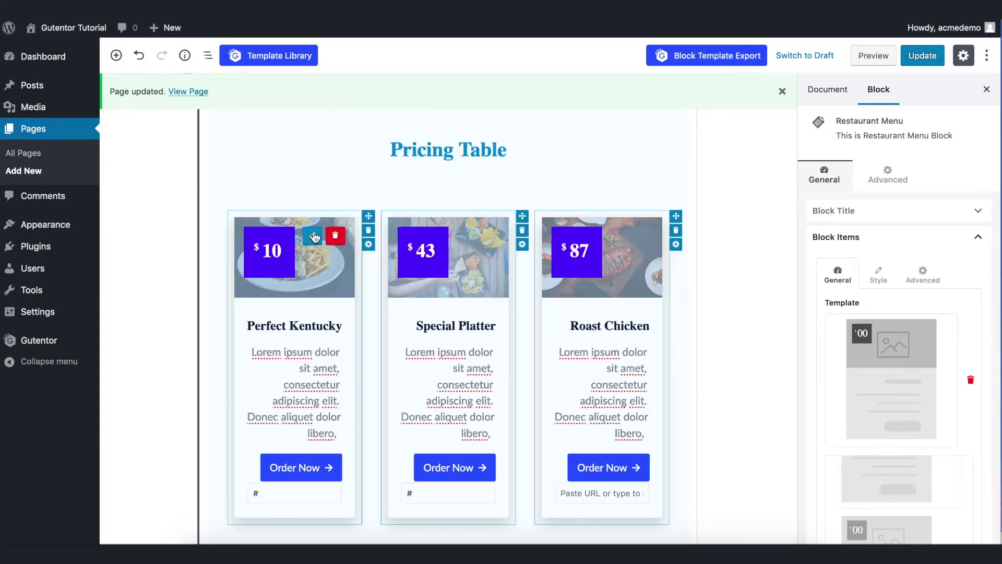
click(314, 236)
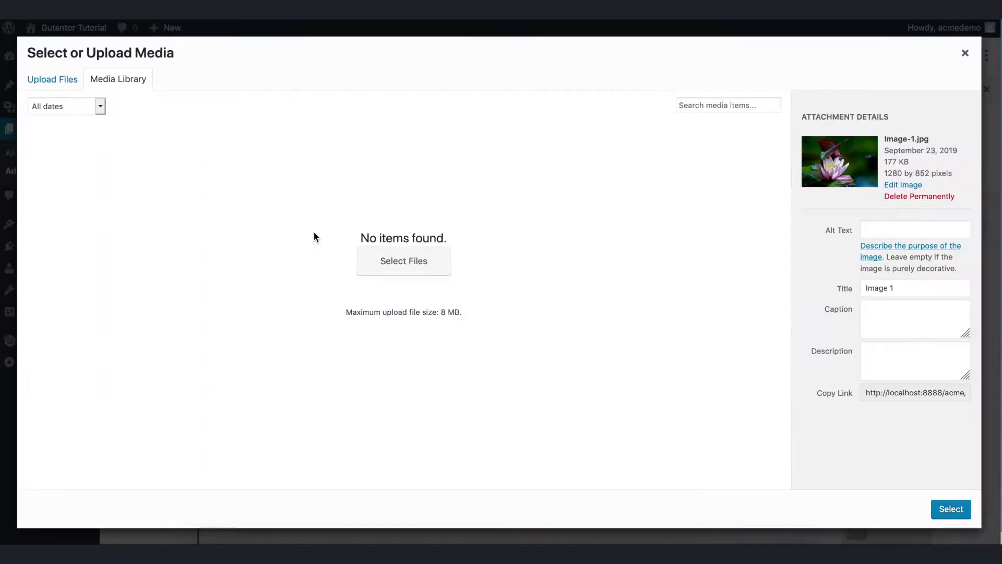
click(100, 184)
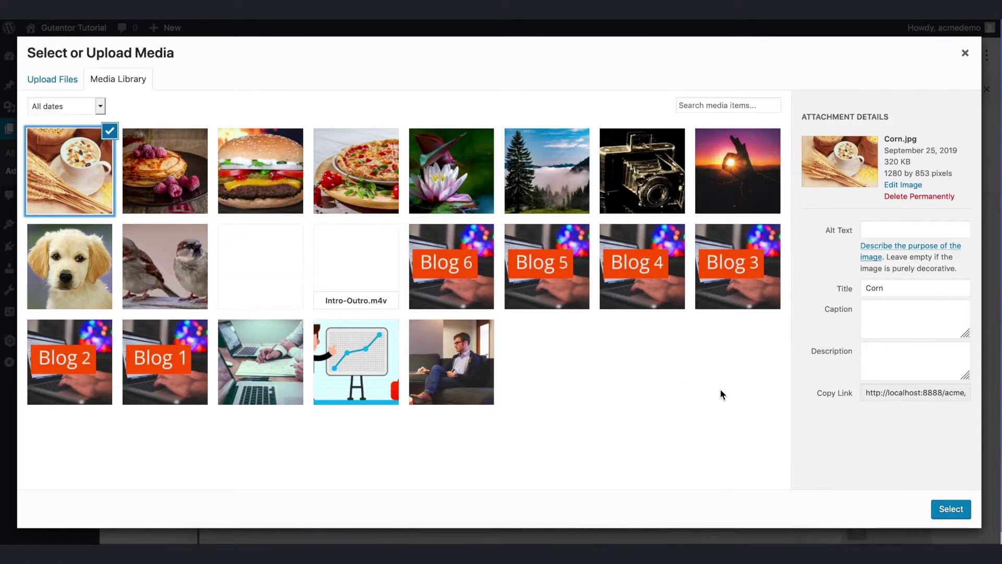
click(950, 508)
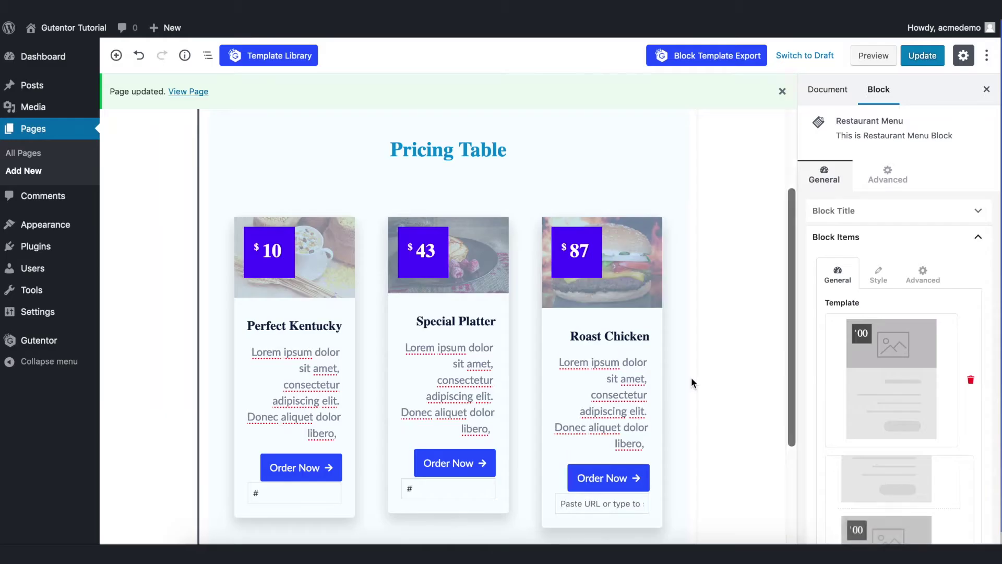
Step: Select the Perfect Kentucky and Special Platter card title texts
scroll(691, 377, down, 1)
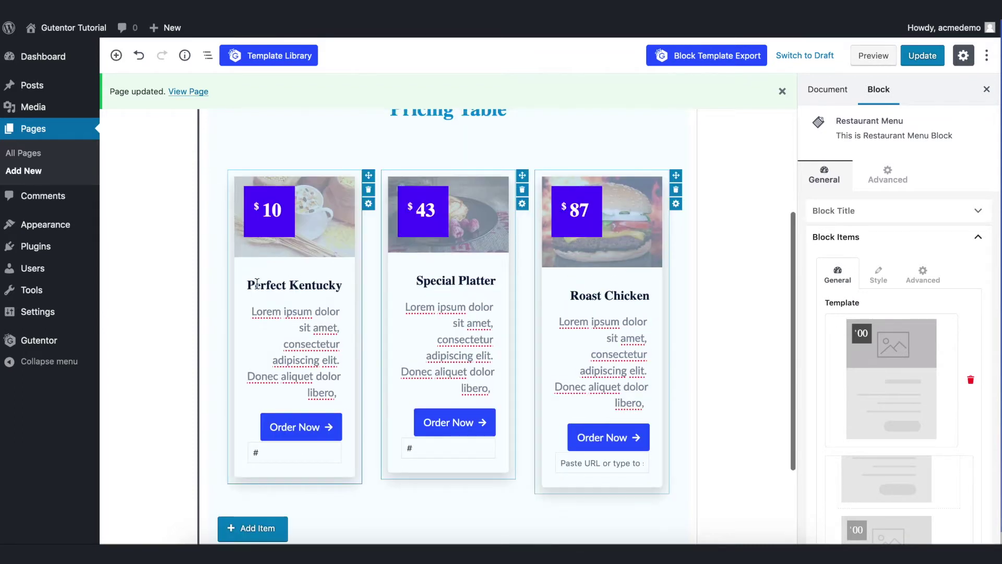
drag(247, 285, 344, 290)
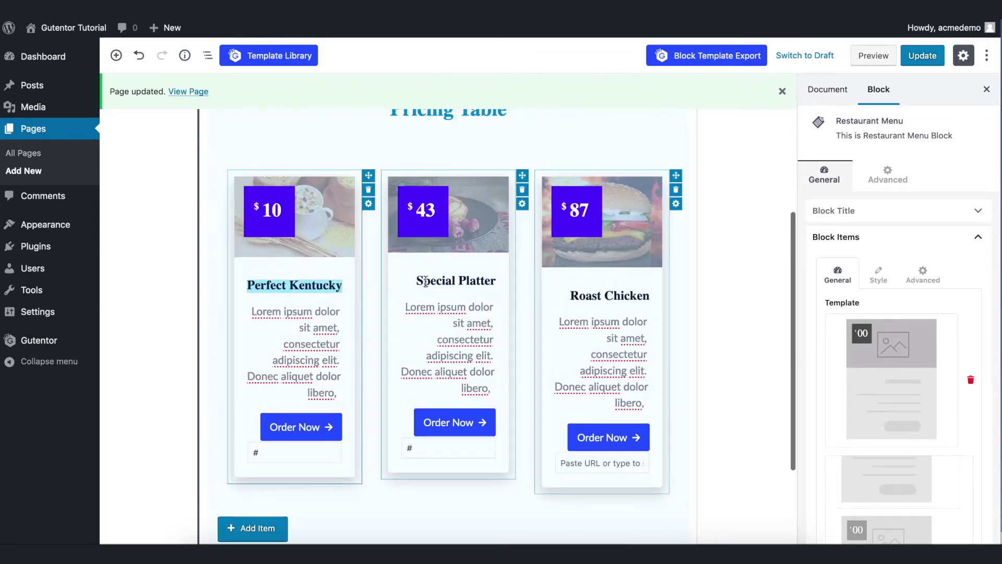
drag(416, 281, 496, 283)
Step: Try the image overlay and full-width options in Image Box styling, leaving both unchanged
click(879, 273)
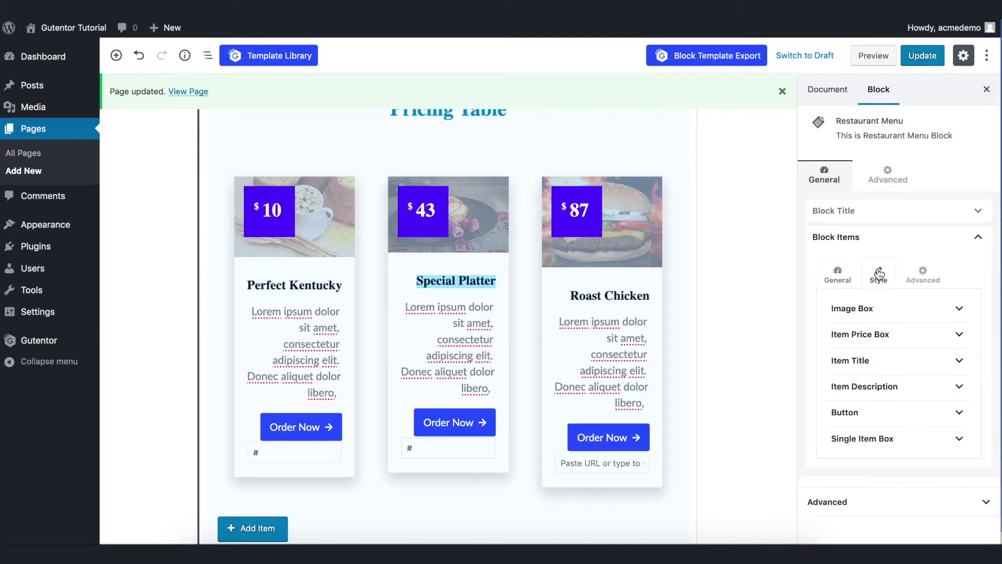
click(892, 308)
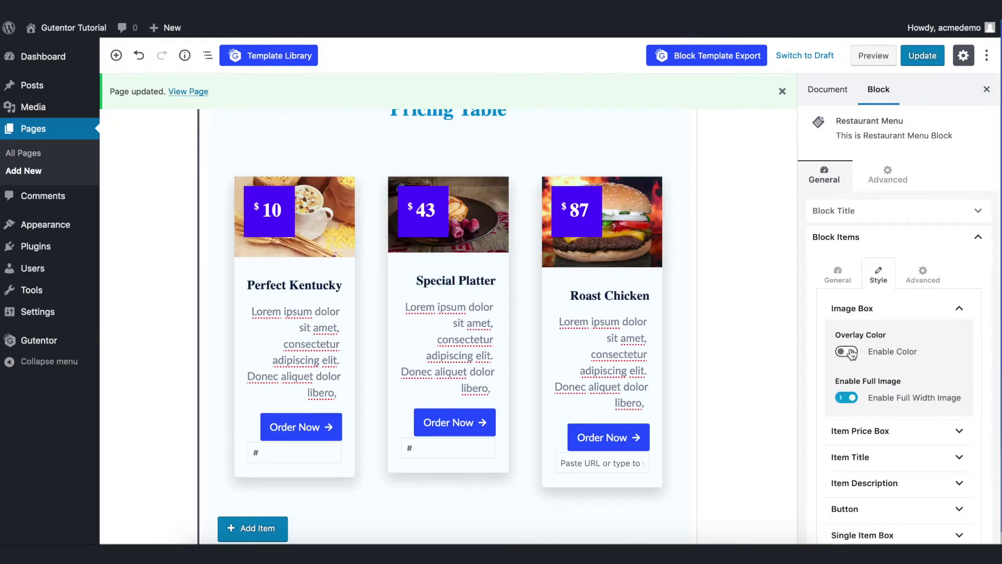
click(851, 354)
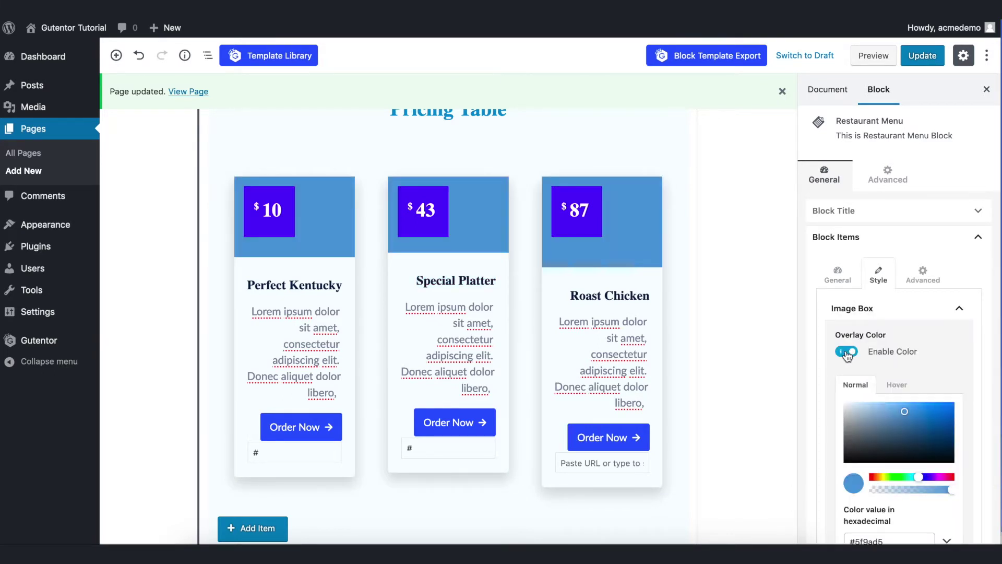
click(847, 353)
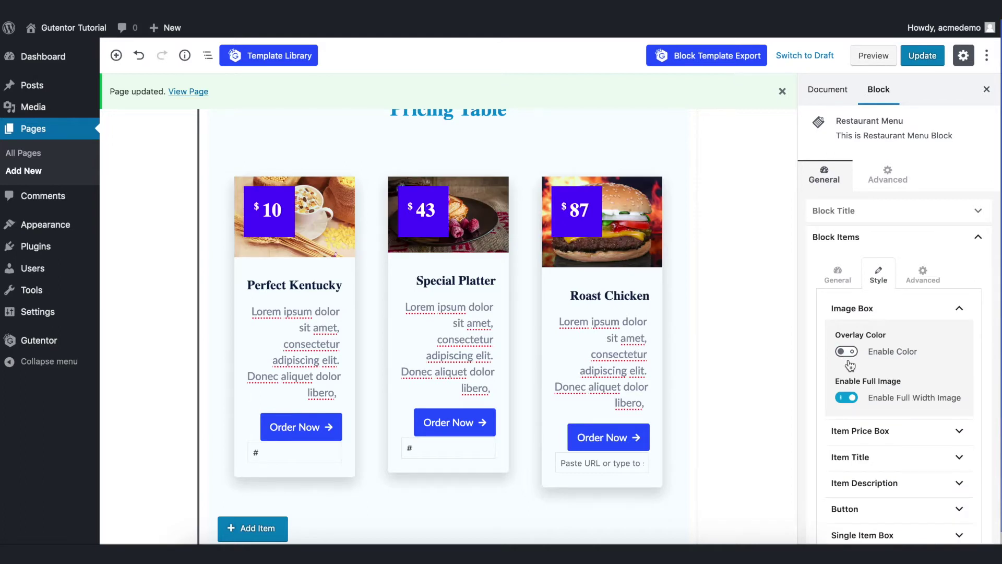
scroll(847, 361, down, 1)
click(849, 372)
click(851, 372)
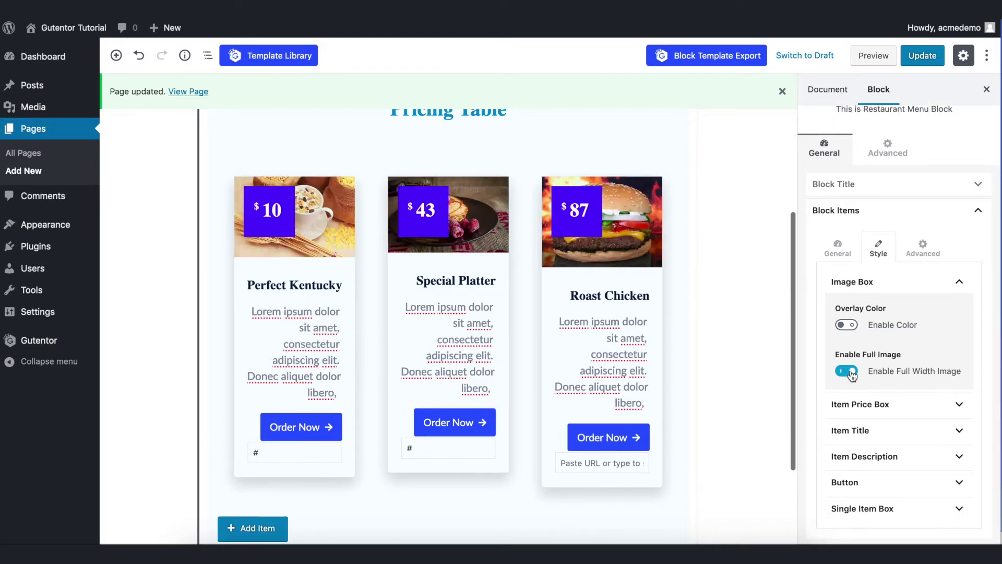
Step: Give the price boxes white #ffffff amount text and a teal #04c9d8 background
click(887, 404)
click(905, 338)
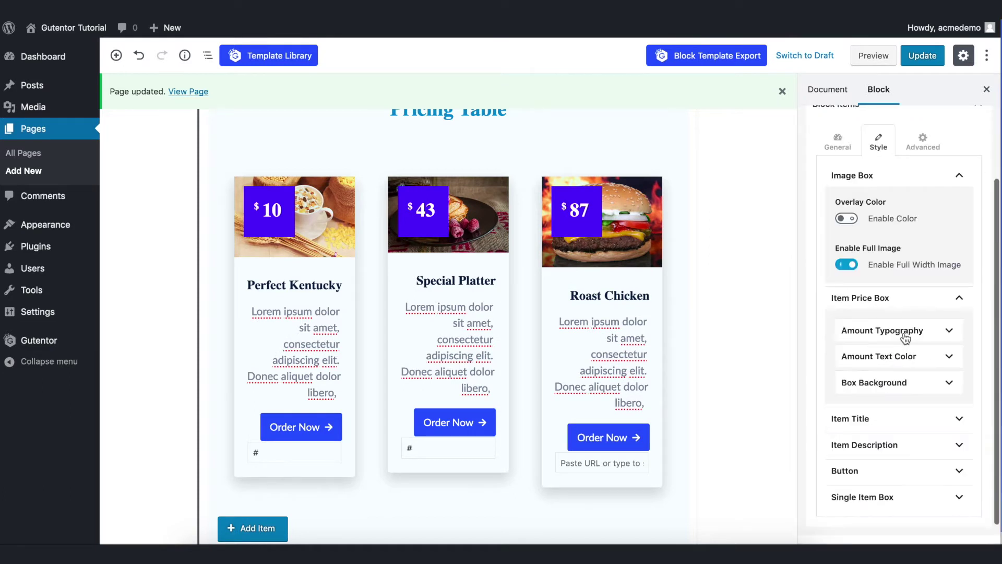
click(910, 359)
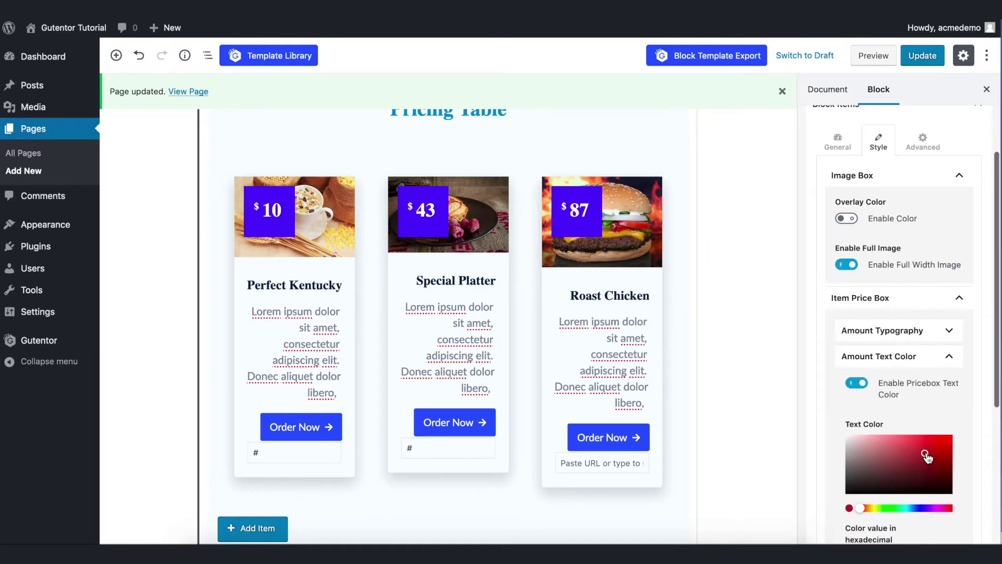
scroll(892, 347, down, 5)
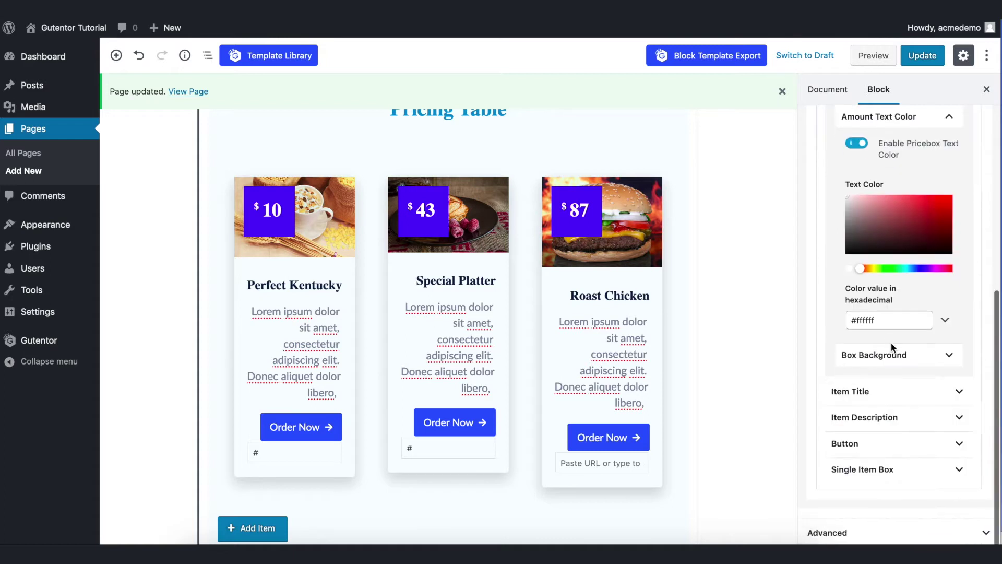
click(908, 360)
click(929, 442)
drag(934, 449, 950, 463)
click(915, 506)
click(937, 442)
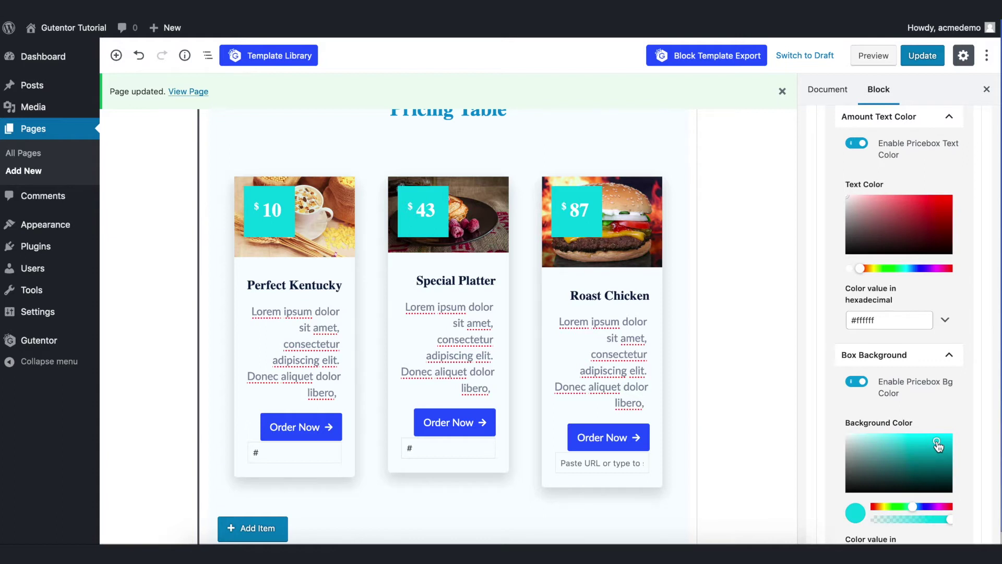
drag(937, 443, 949, 443)
scroll(906, 378, down, 4)
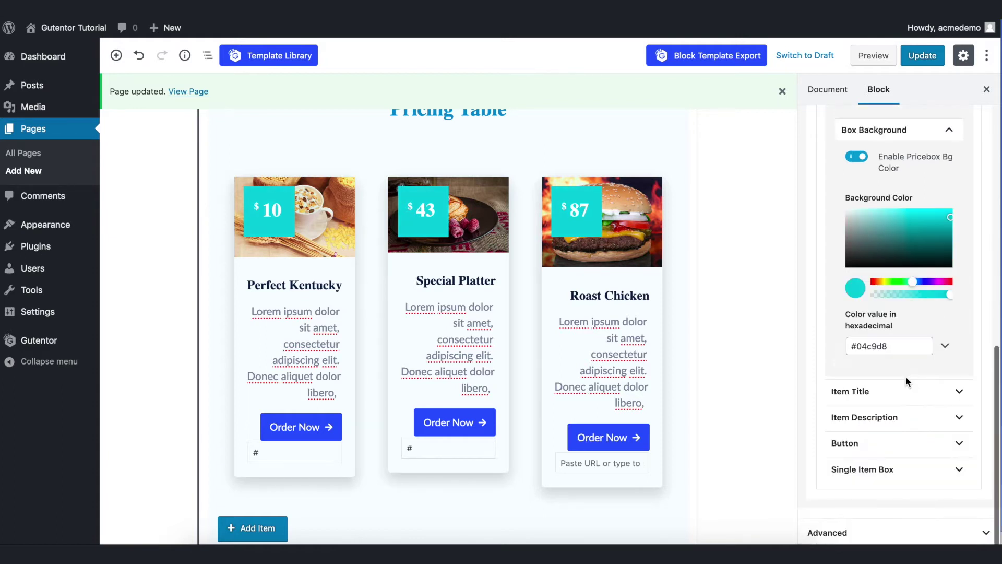
Step: Colour the item titles vivid blue #0055ff
scroll(893, 367, down, 2)
click(956, 277)
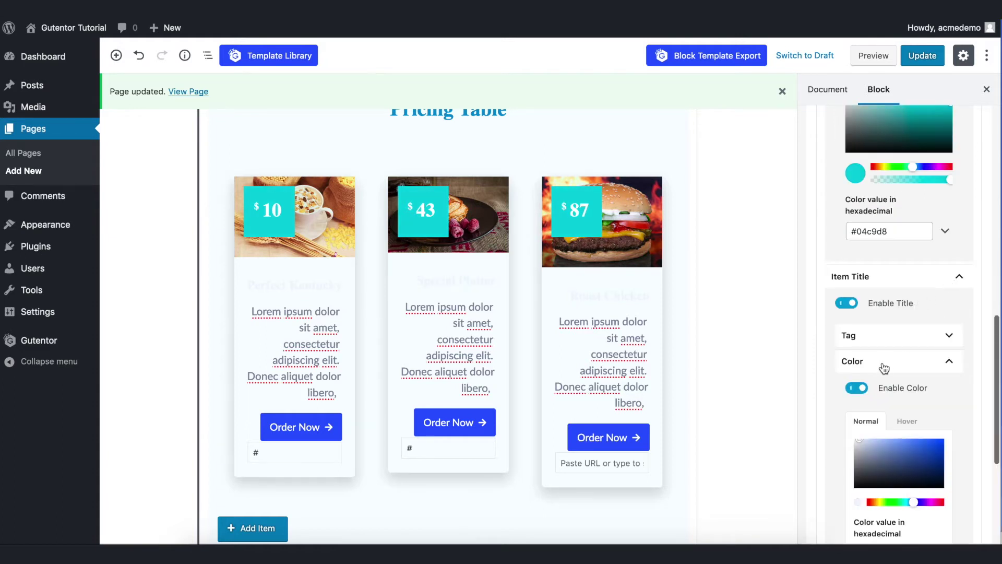
click(906, 458)
scroll(919, 422, down, 1)
drag(929, 391, 947, 368)
Step: Colour the item descriptions black #000000, then select the whole restaurant menu block
scroll(911, 423, down, 3)
click(911, 421)
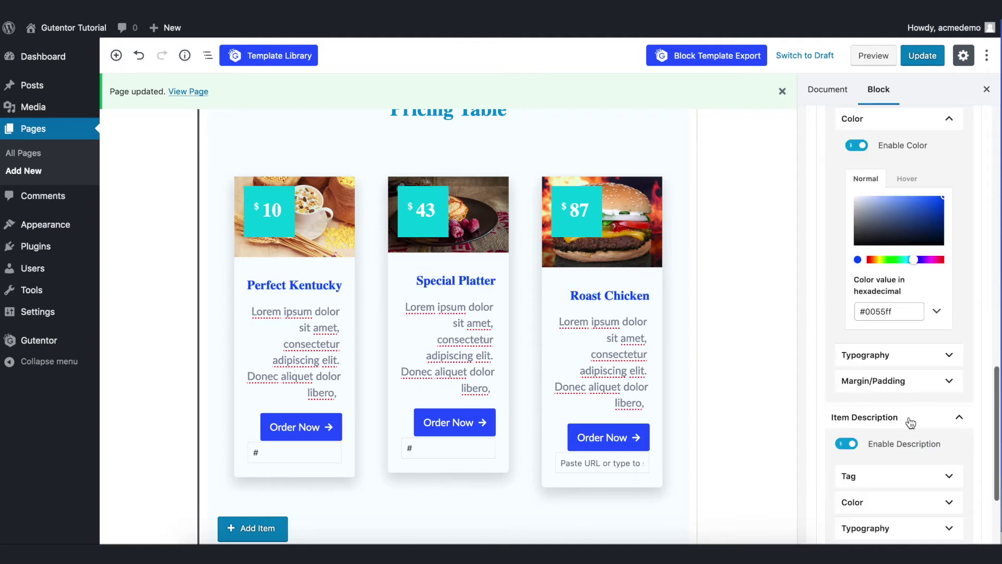
scroll(911, 423, down, 3)
click(918, 364)
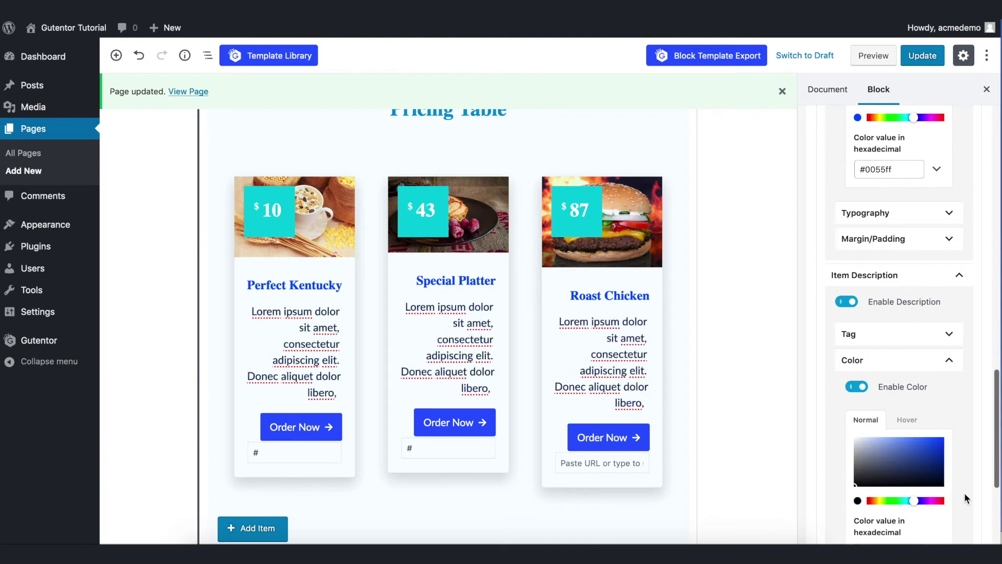
scroll(885, 258, down, 4)
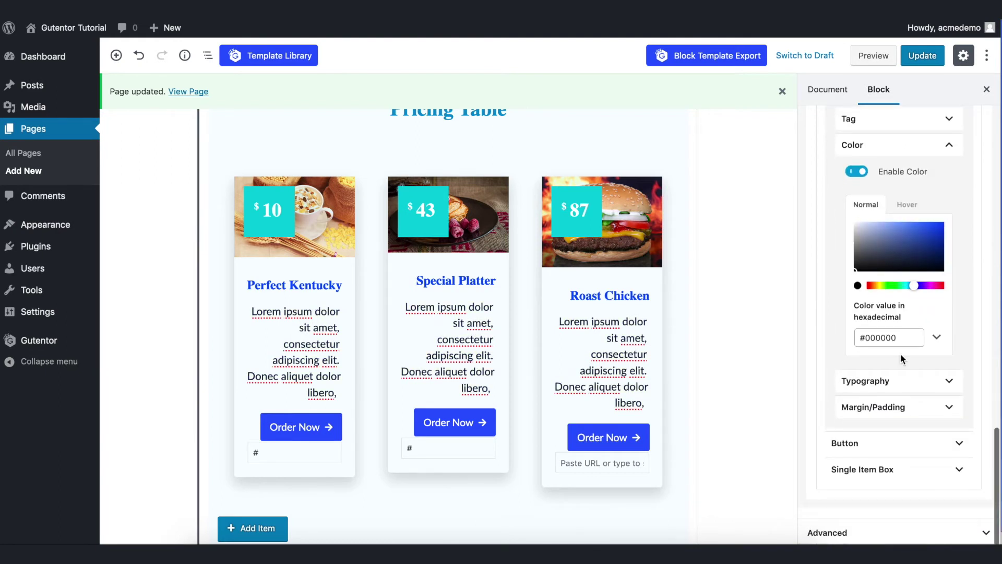
scroll(272, 306, down, 2)
drag(272, 305, 318, 304)
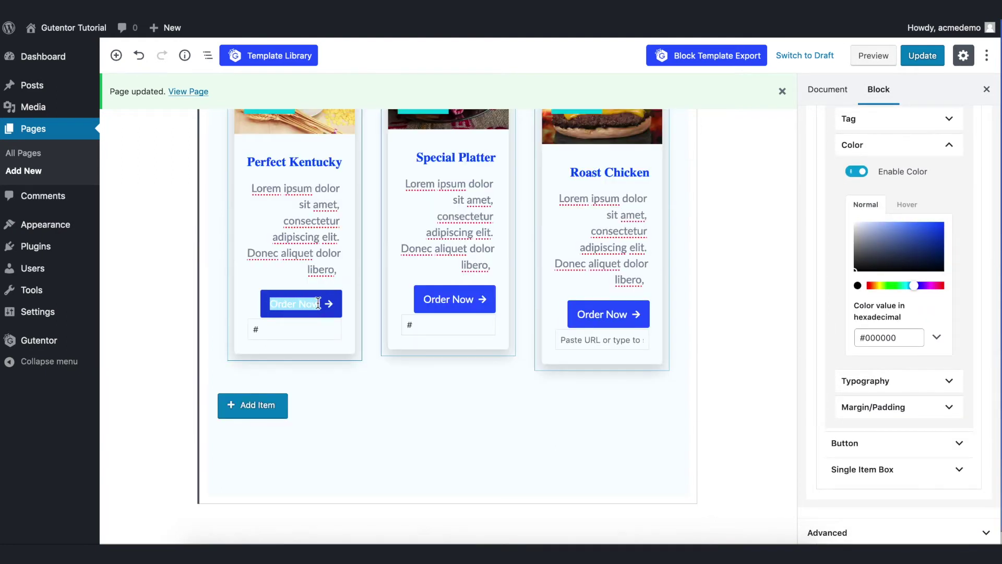
click(494, 316)
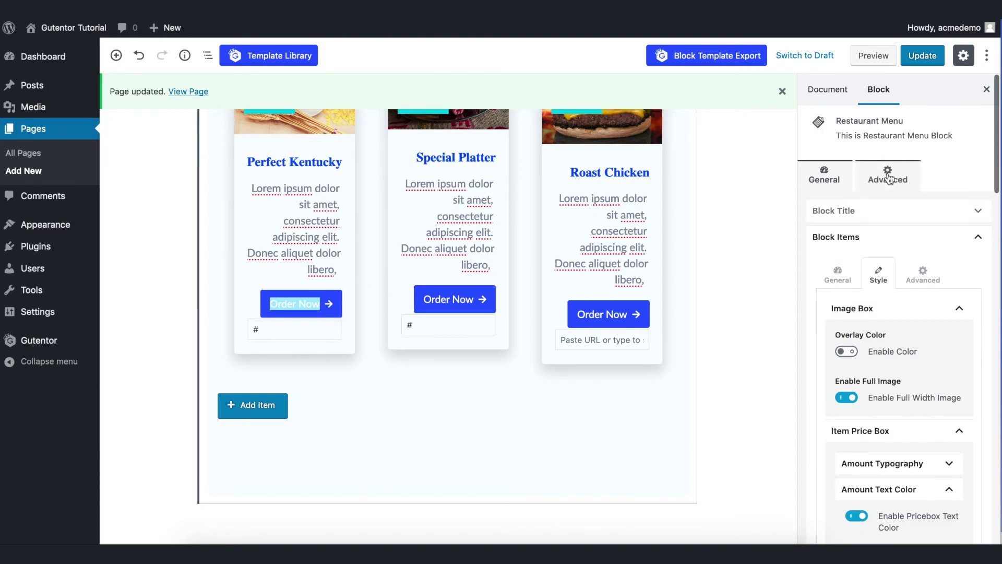
Step: Set the Restaurant Menu block's Advanced background colour to white #ffffff
click(889, 178)
click(886, 242)
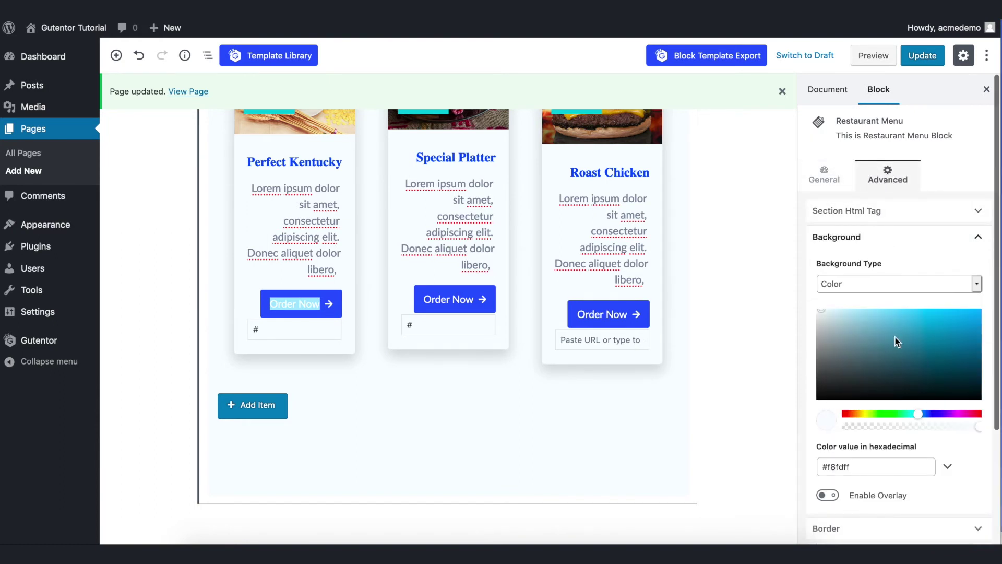
drag(896, 342, 807, 292)
click(979, 240)
scroll(970, 351, down, 3)
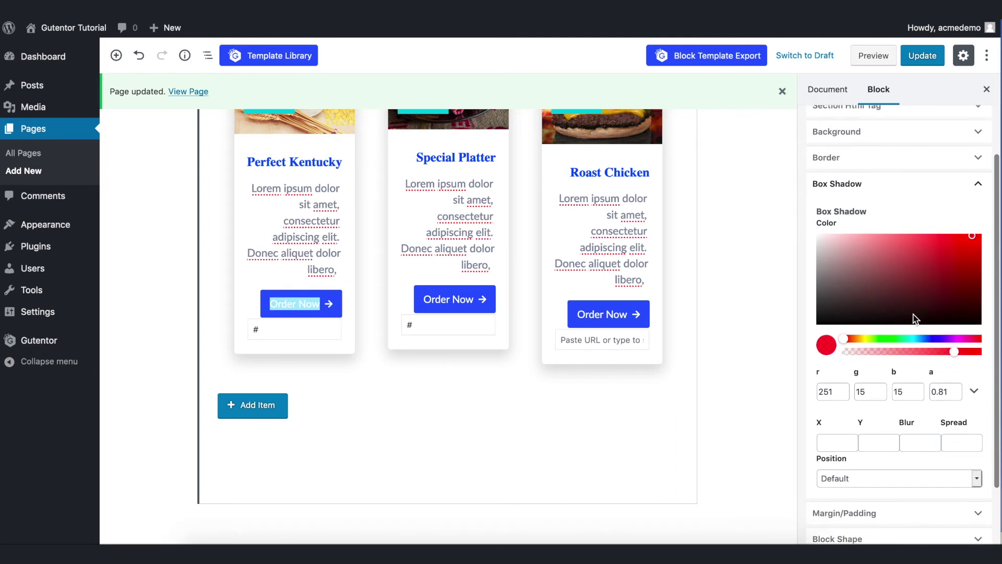
scroll(910, 295, up, 3)
scroll(784, 365, up, 3)
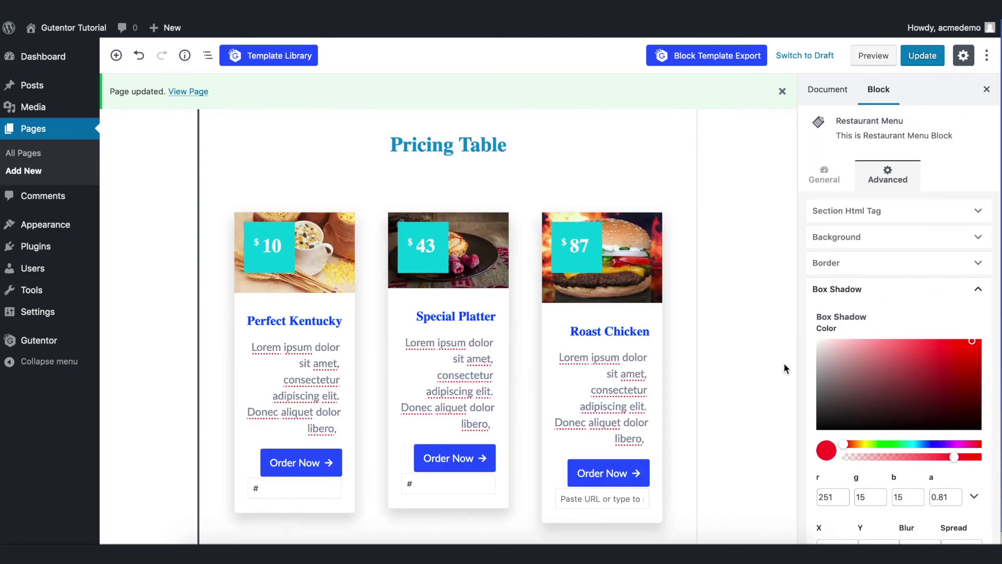
Step: Update the page, then check the three styled dish cards on the live Pricing Table
click(923, 55)
right_click(171, 93)
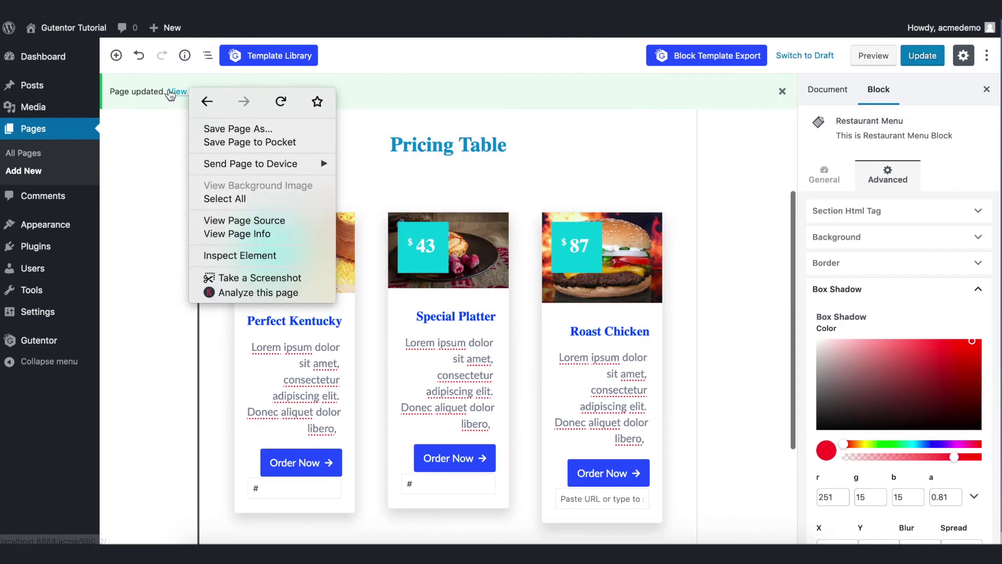
right_click(176, 92)
click(191, 95)
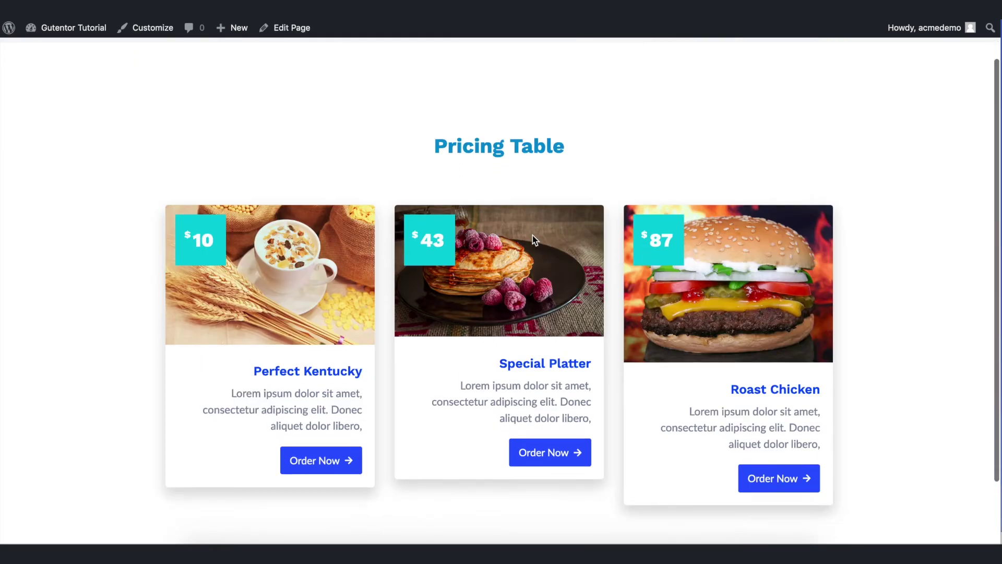
scroll(532, 236, down, 2)
scroll(532, 236, up, 3)
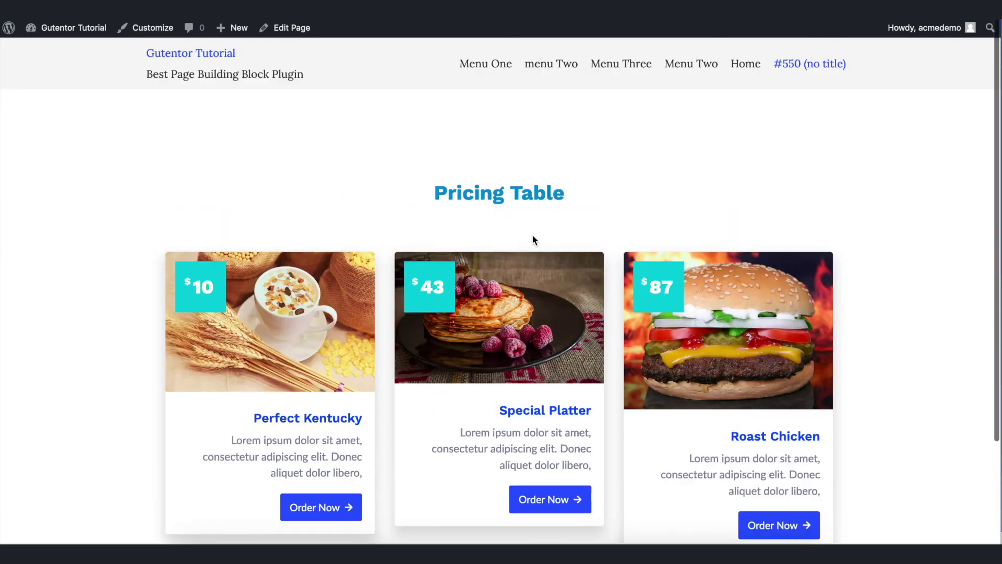